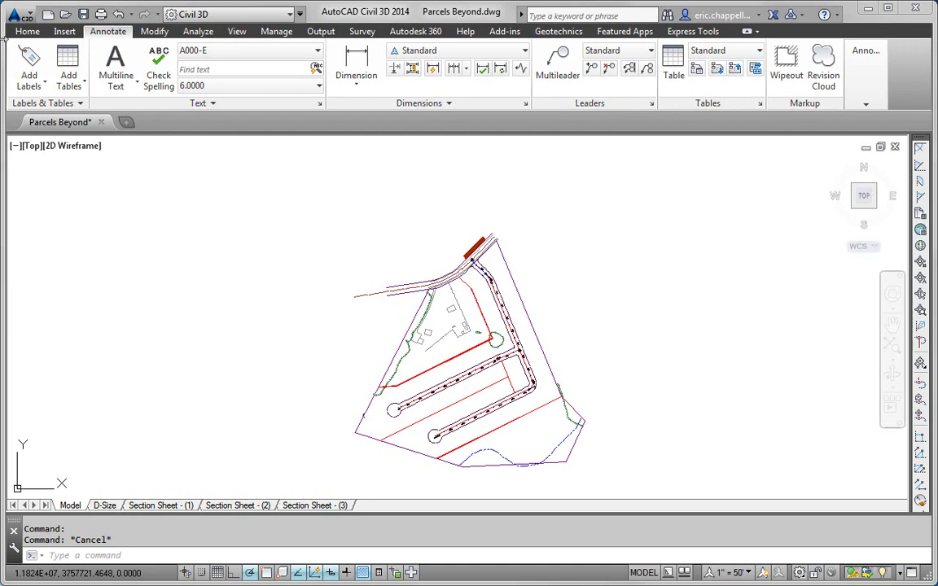
Start Create Parcel from Objects and select the outer property boundary, the south Emerson Road right-of-way line and the red rear lot lines
left_click(34, 32)
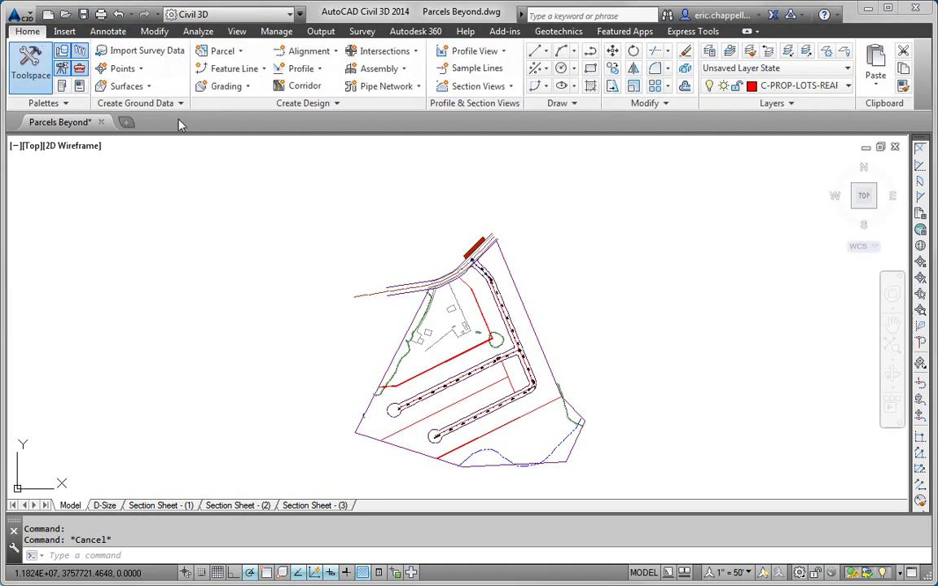
left_click(224, 50)
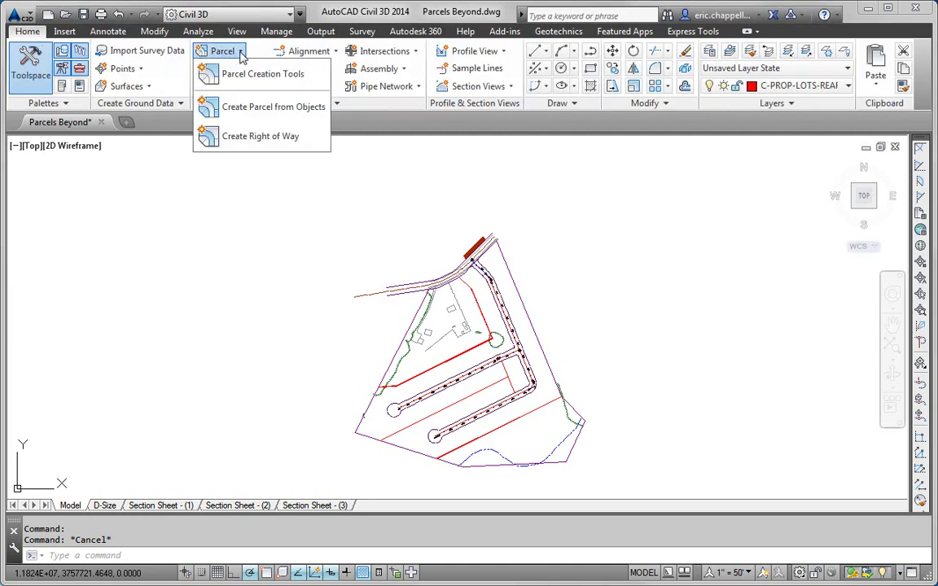
left_click(266, 109)
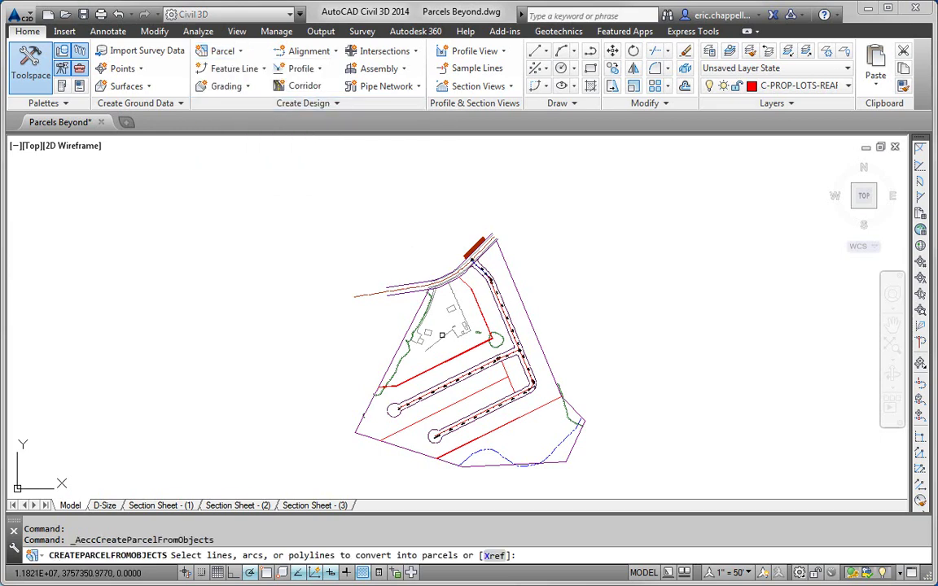
left_click(408, 292)
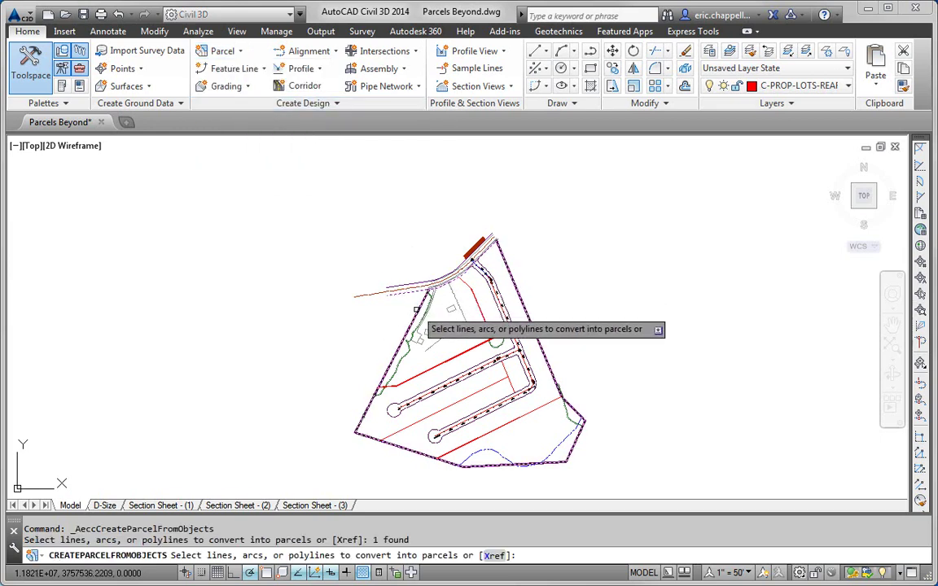
left_click(419, 310)
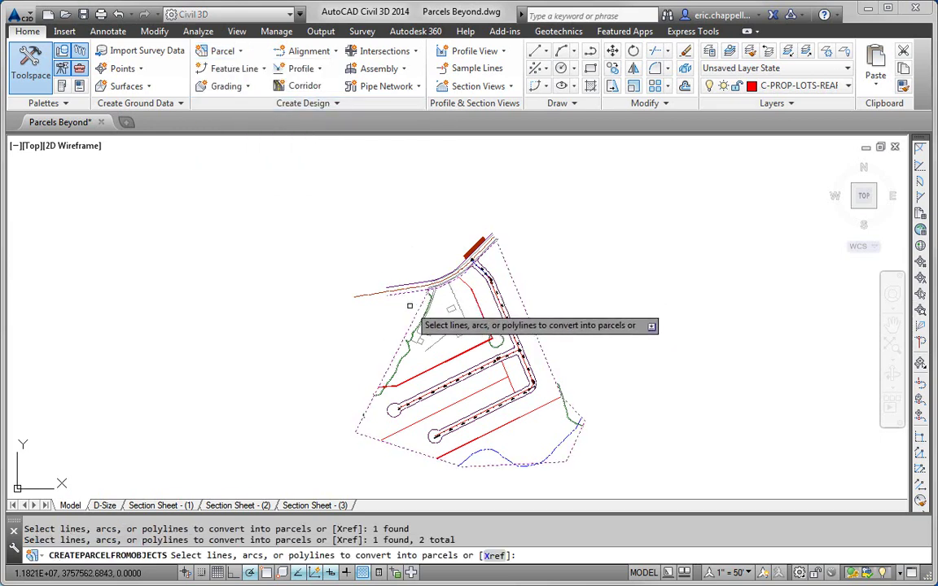
left_click(476, 351)
left_click(500, 367)
left_click(496, 245)
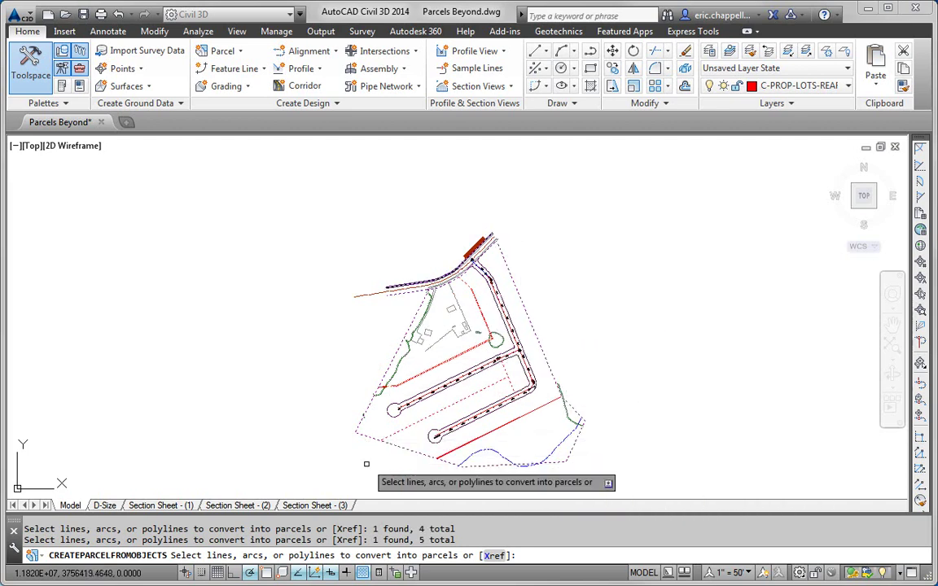
left_click(528, 412)
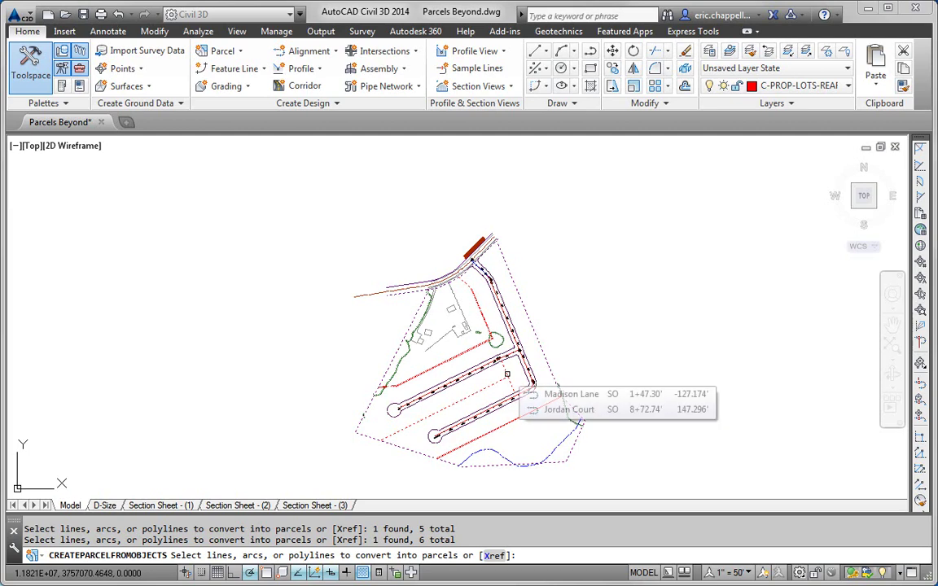
Add the right-of-way outline of the interior roads and cul-de-sacs to the objects being converted into parcels
scroll(519, 415, "up", 4)
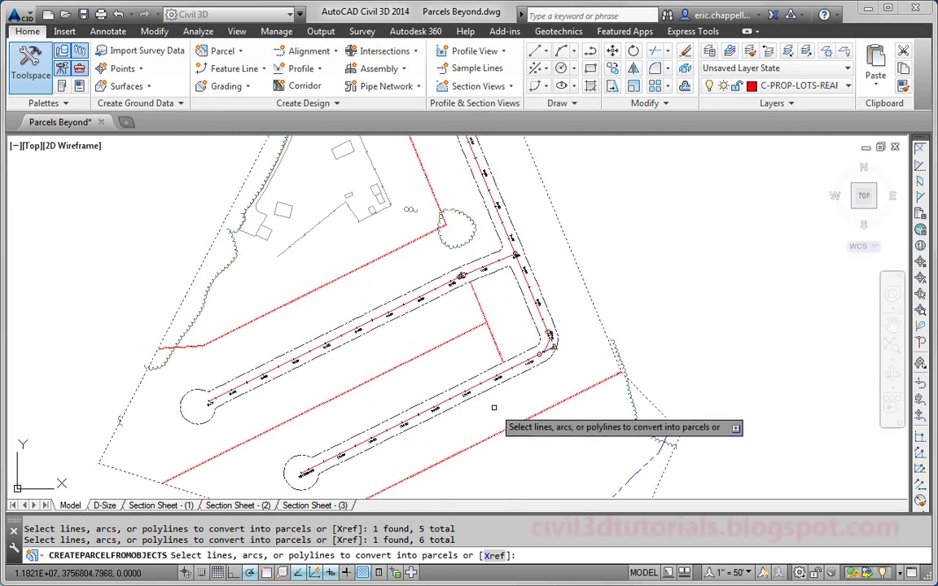
left_click(436, 351)
scroll(529, 447, "down", 2)
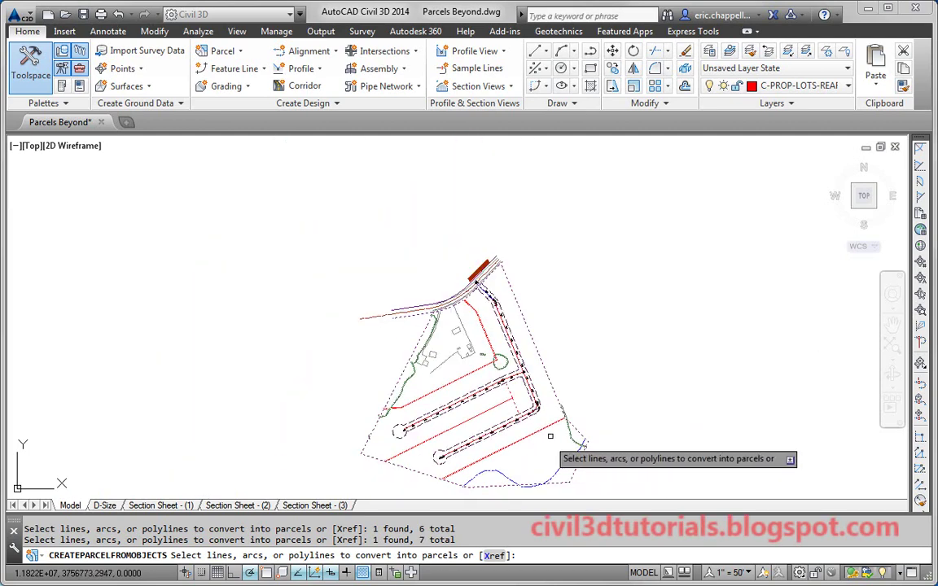
scroll(471, 277, "up", 3)
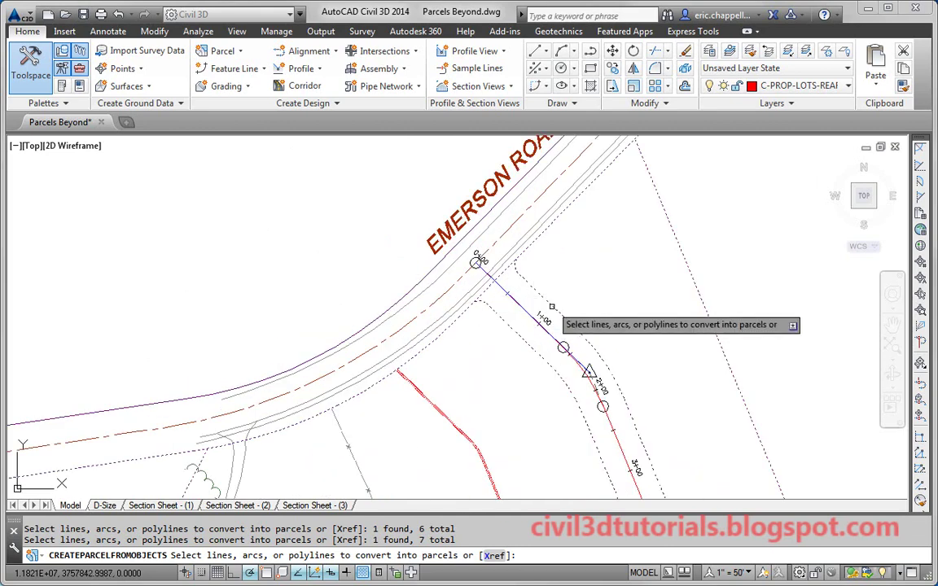
scroll(582, 336, "down", 4)
mouse_move(610, 443)
middle_mouse_down()
mouse_move(631, 401)
mouse_move(603, 298)
middle_mouse_up()
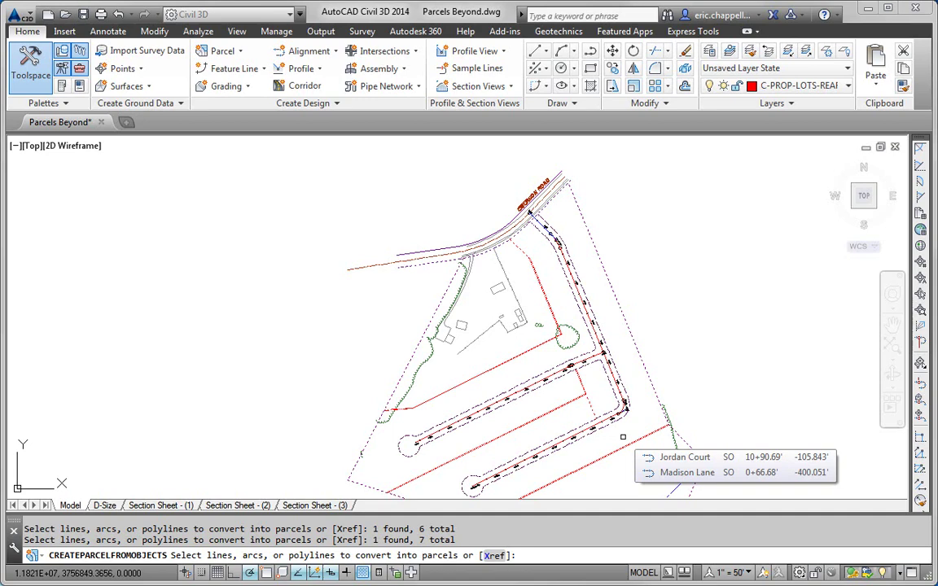
scroll(496, 379, "down", 3)
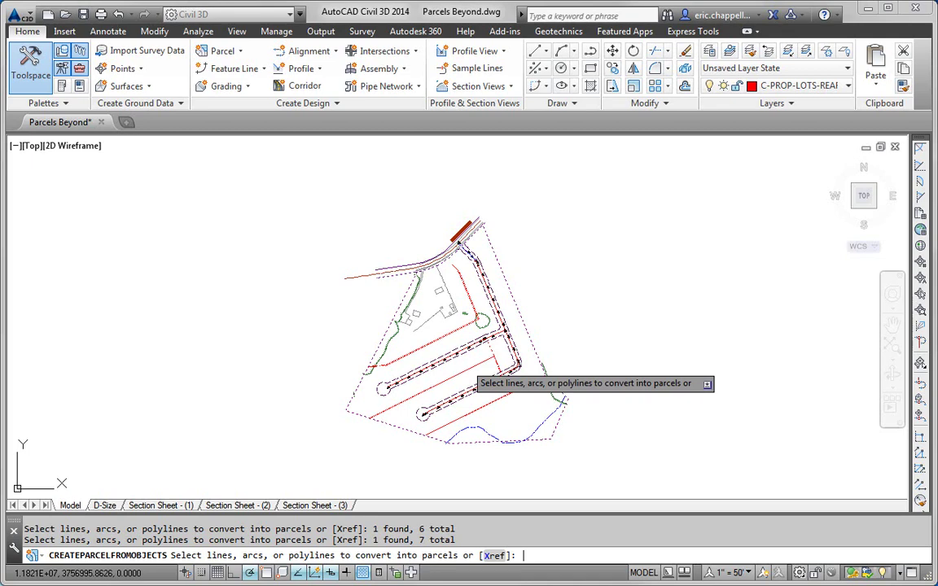
Finish the selection and create the parcels with the Lot Number area label style
key("Return")
left_click(487, 319)
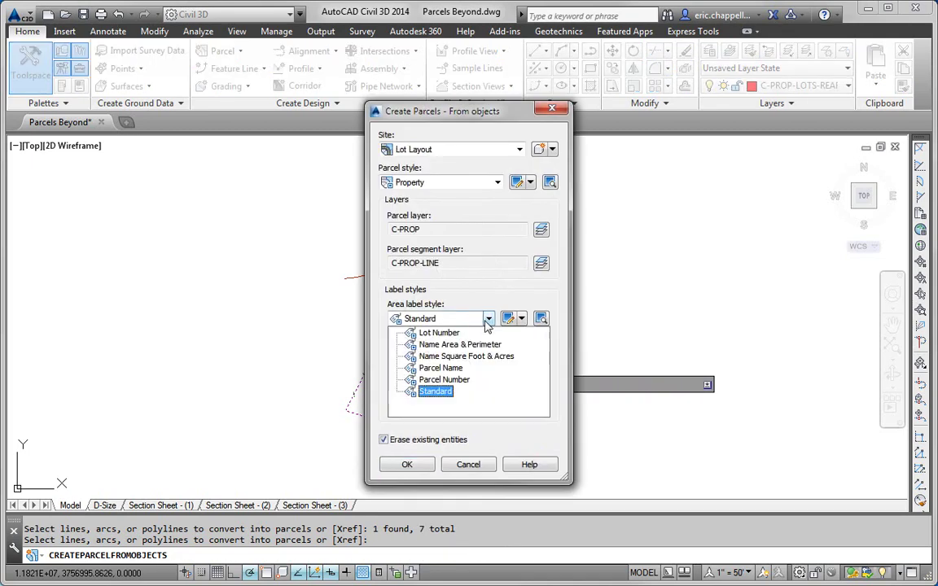
left_click(439, 304)
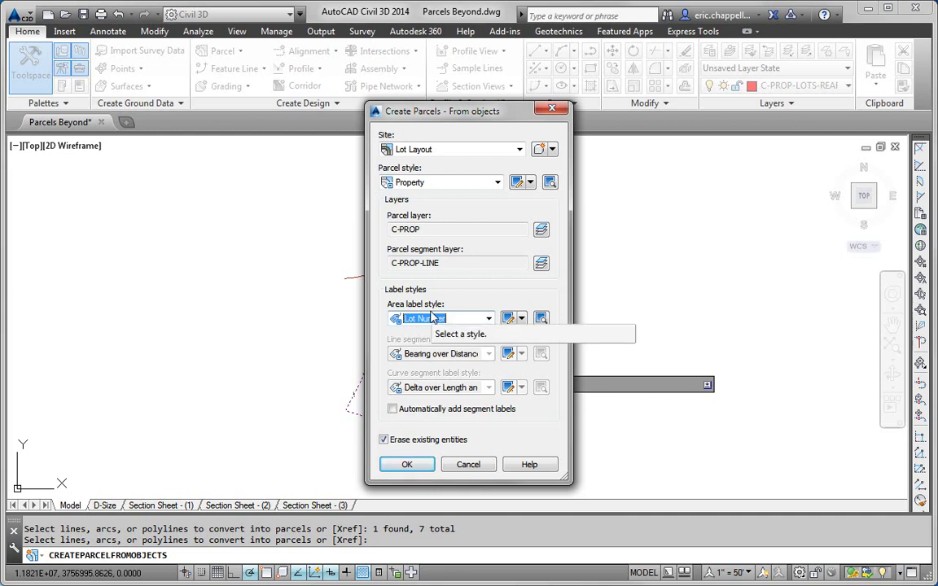
left_click(428, 467)
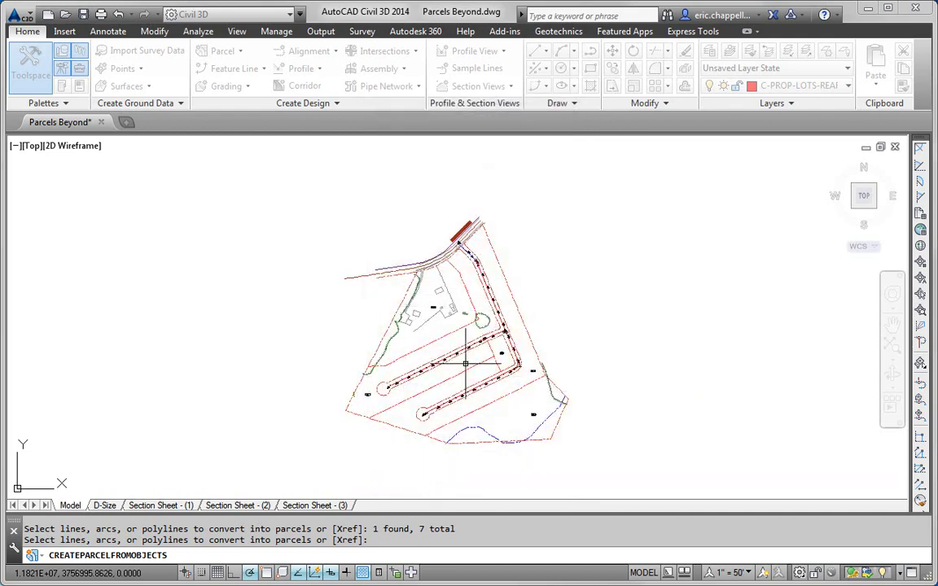
key("Escape")
key("Escape")
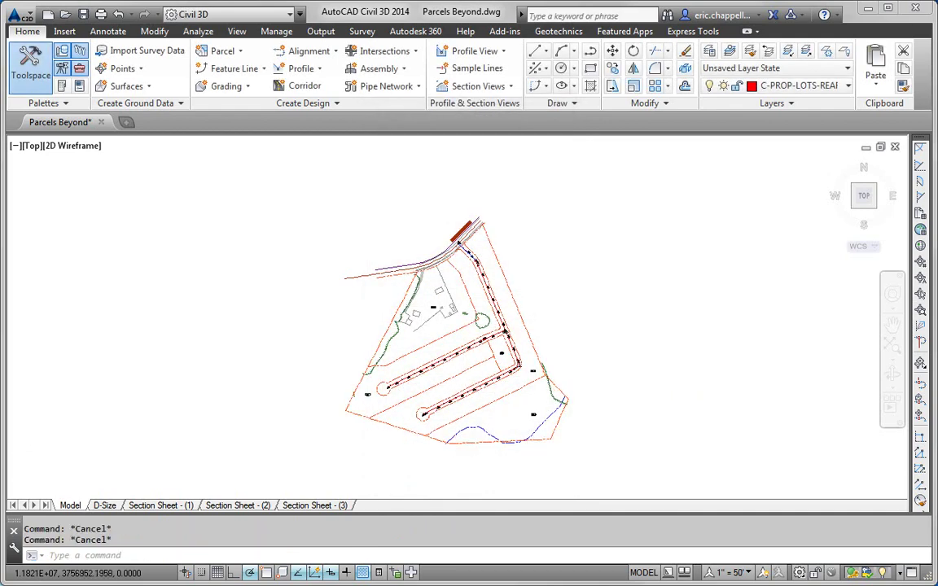
Examine the new parcels and their number labels, including the label of the road right-of-way parcel at the intersection
scroll(411, 353, "up", 4)
scroll(366, 220, "down", 2)
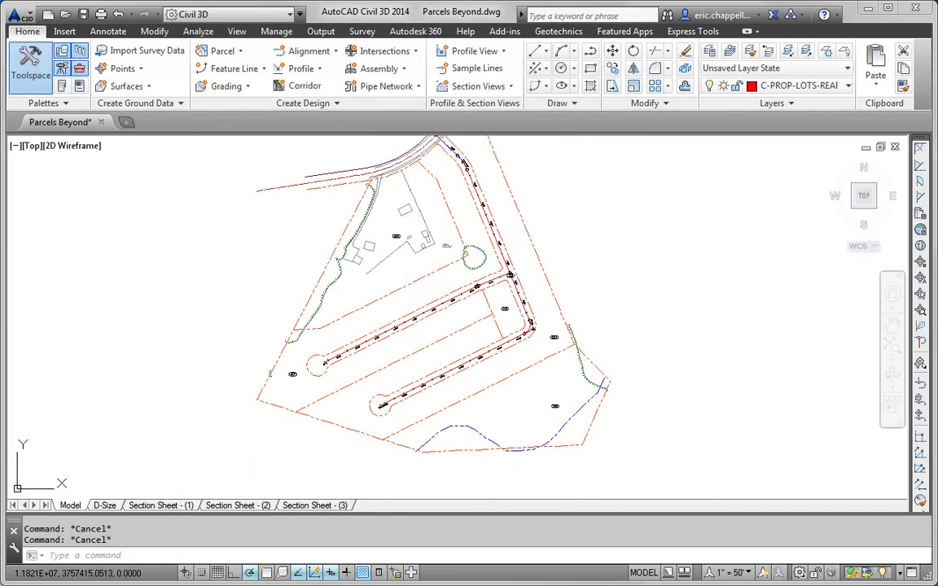
left_click(398, 234)
left_click(398, 234)
key("Escape")
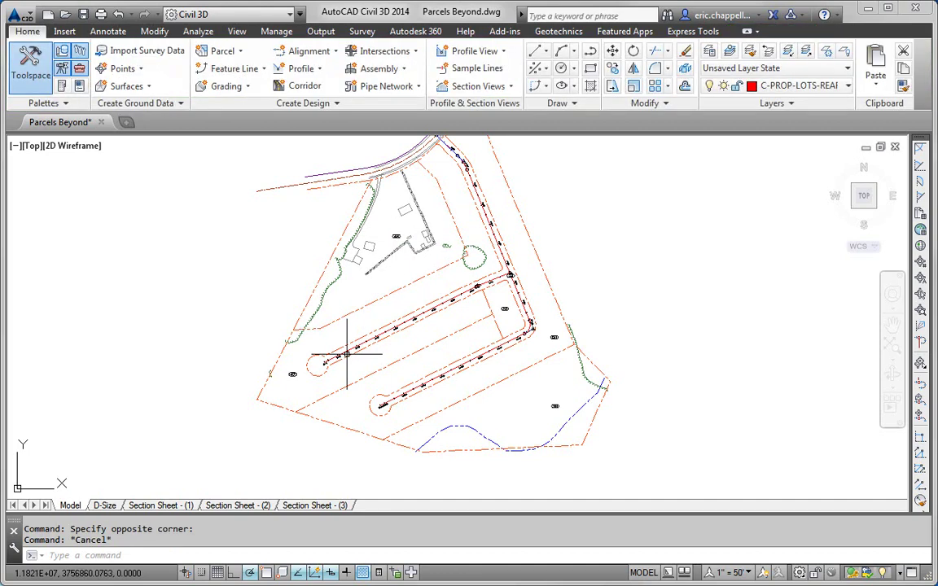
left_click(292, 374)
key("Escape")
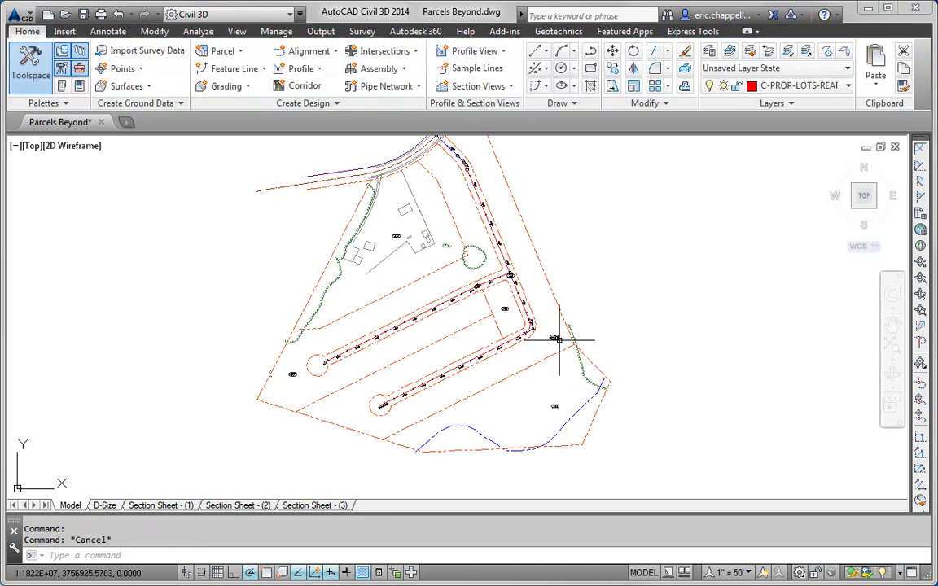
middle_click_drag(535, 401, 556, 425)
scroll(556, 424, "up", 10)
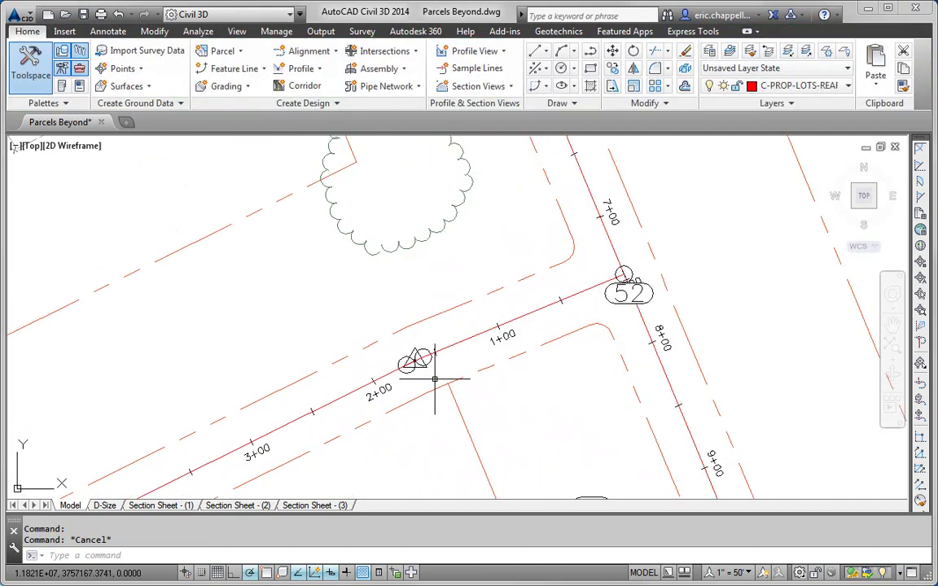
left_click(615, 306)
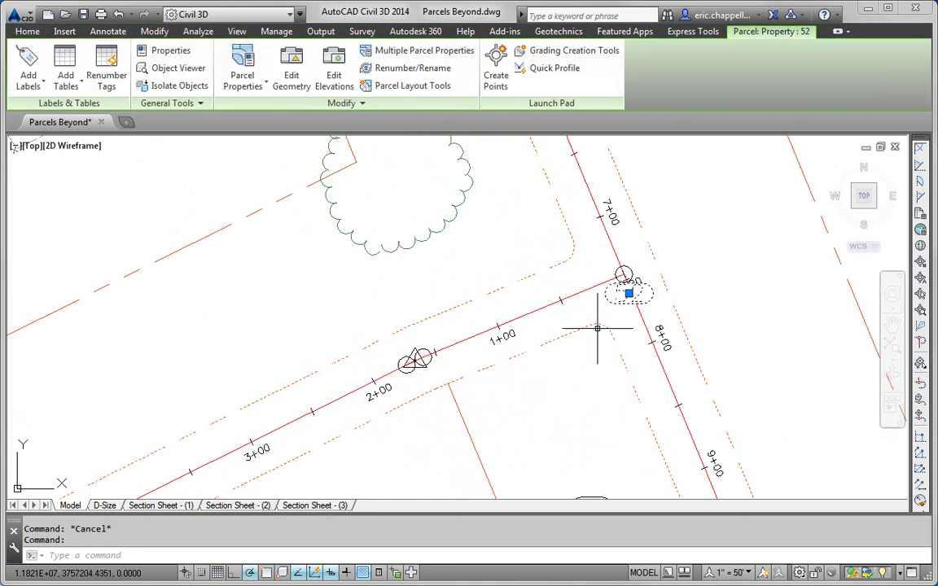
key("Escape")
scroll(563, 352, "down", 8)
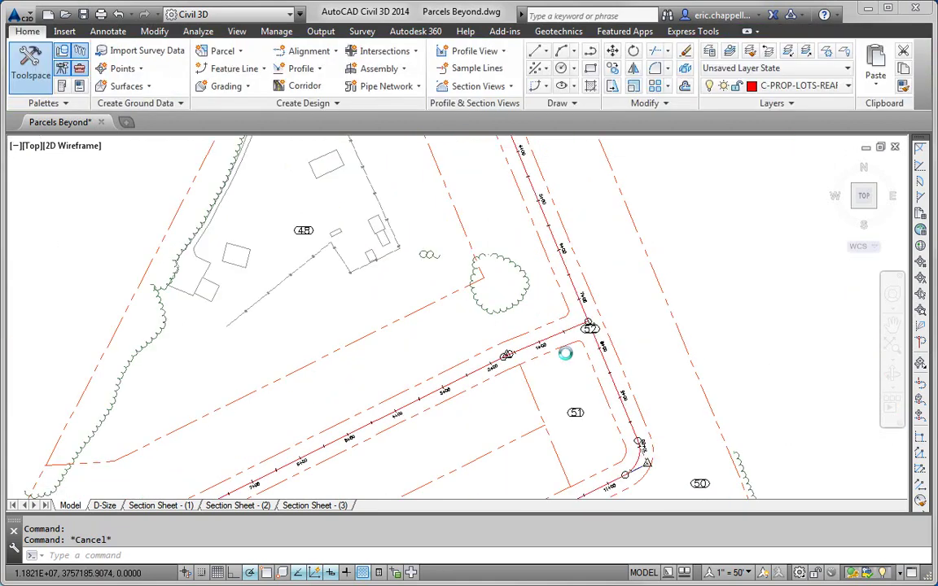
mouse_move(560, 352)
middle_mouse_down()
mouse_move(541, 371)
mouse_move(531, 361)
middle_mouse_up()
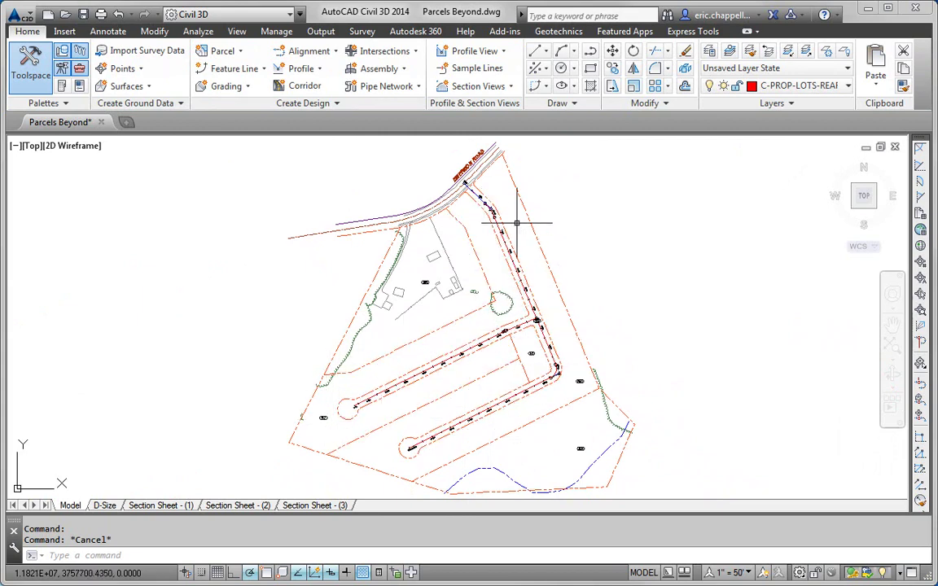
mouse_move(516, 222)
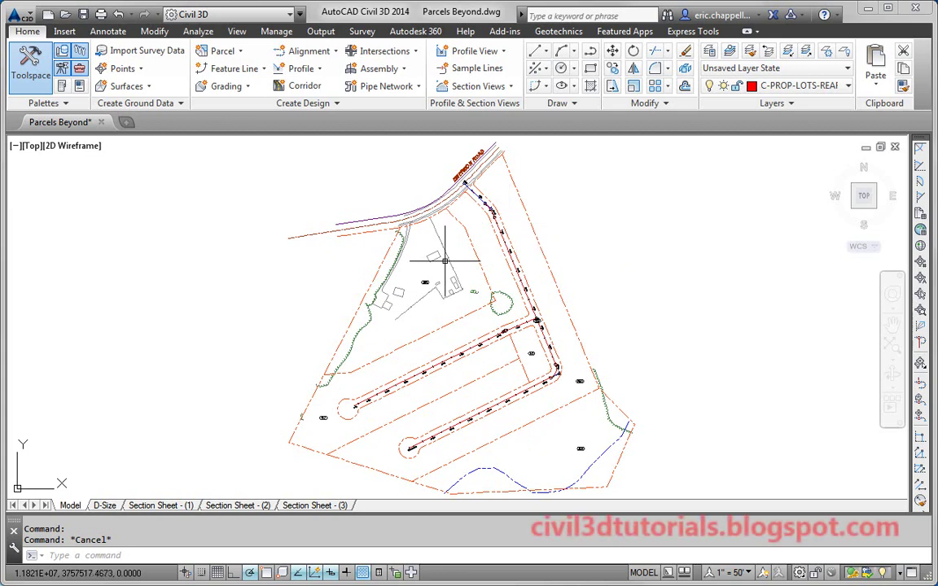
Open the parcel creation tools, move them clear of the ribbon, and review the line layout options and parcel sizing parameters
left_click(241, 51)
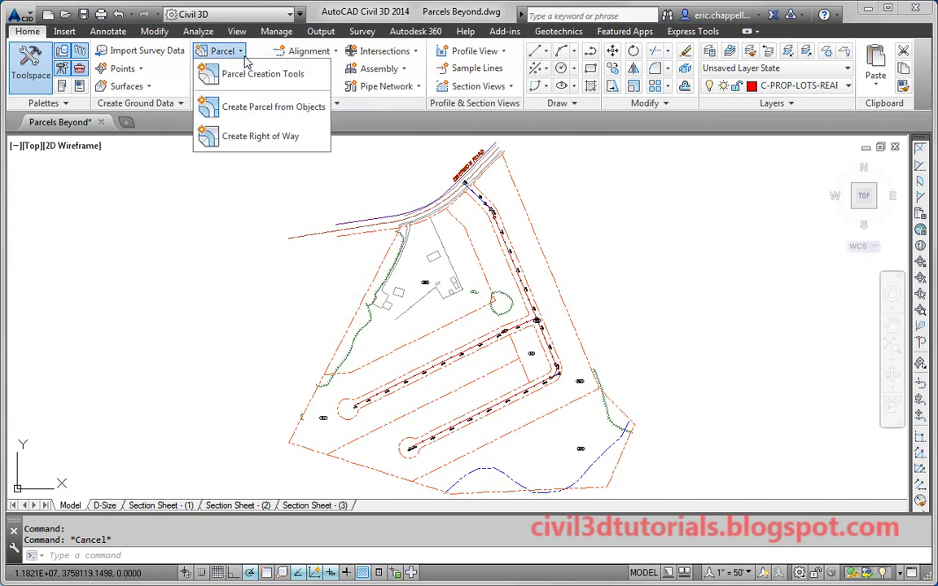
left_click(232, 74)
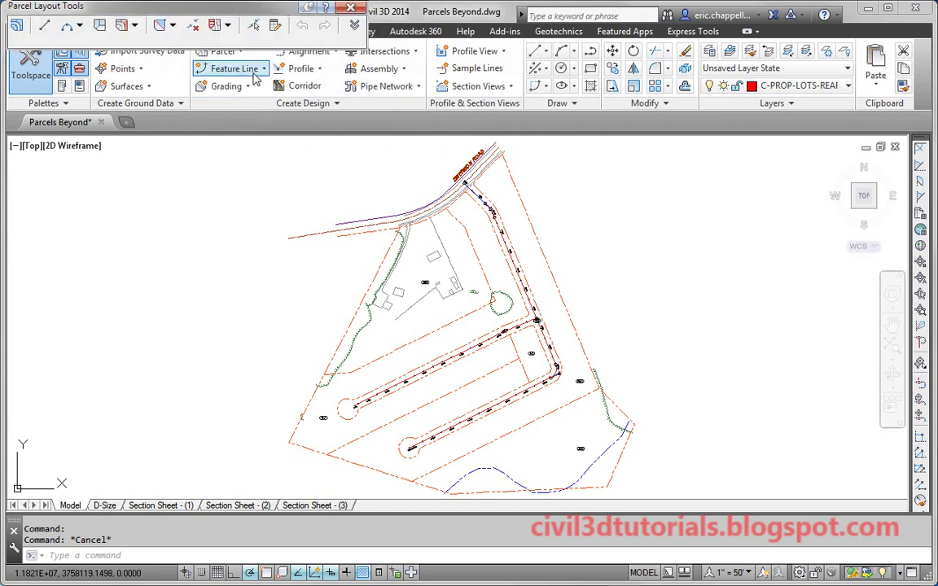
left_click_drag(219, 11, 251, 163)
left_click(167, 172)
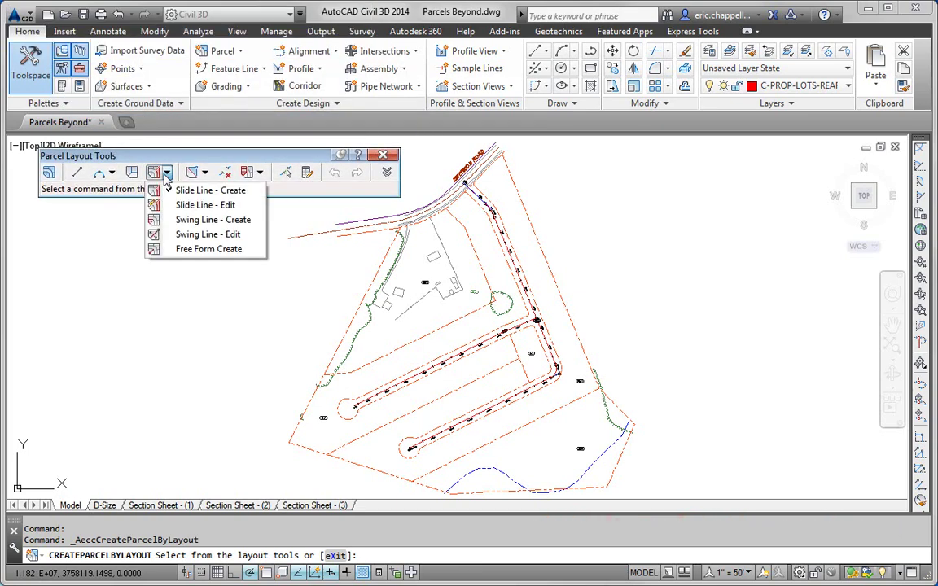
left_click(172, 142)
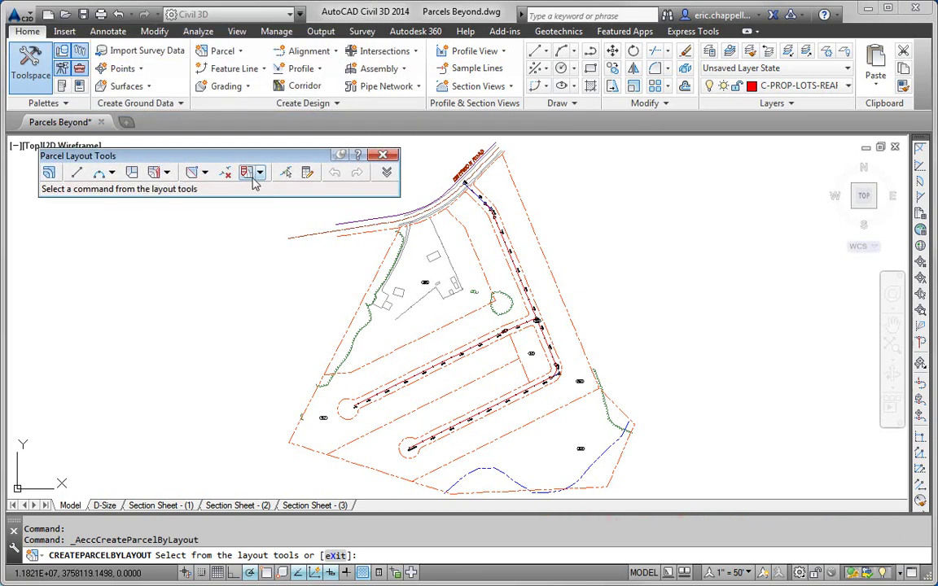
left_click(386, 173)
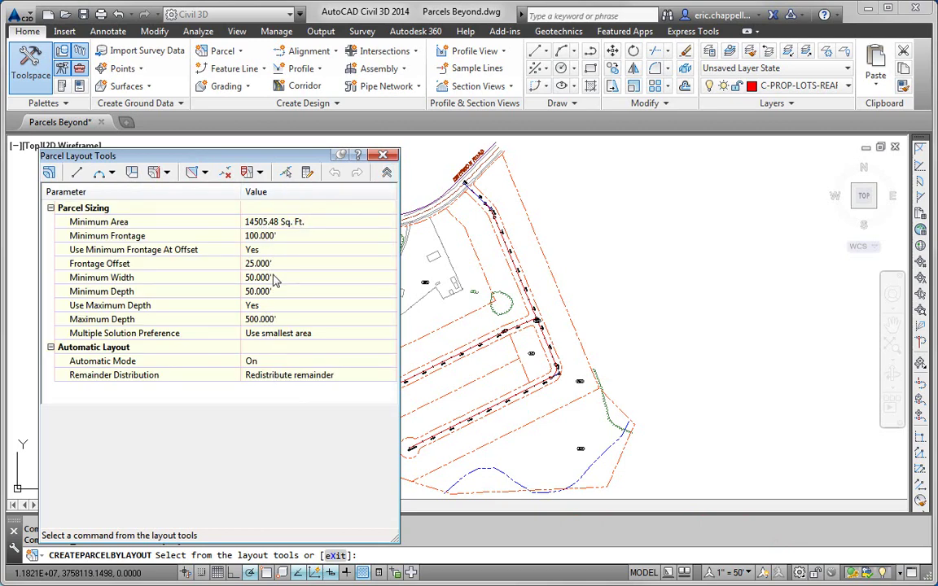
left_click(388, 172)
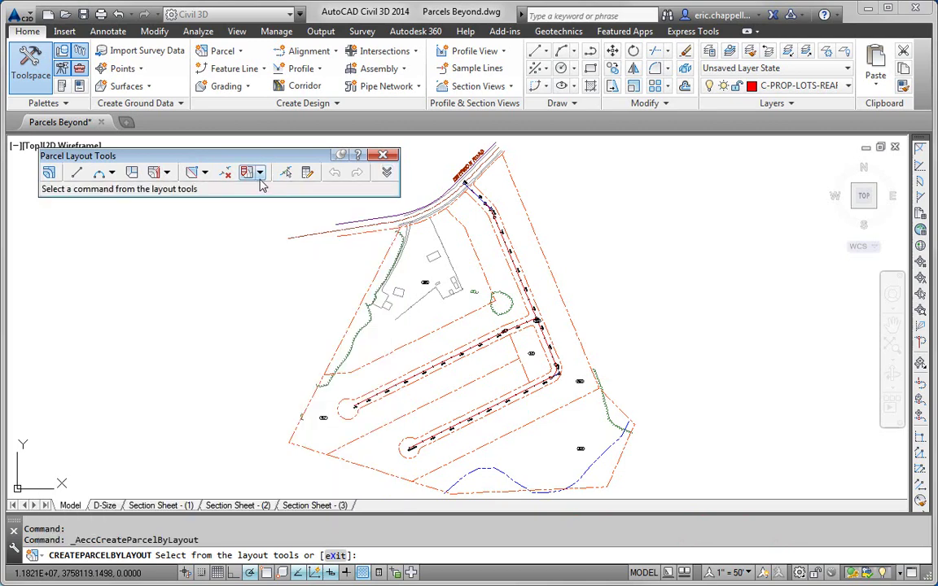
Start Slide Line - Create with Lot Number as the area label style for the new parcels
left_click(260, 173)
left_click(204, 174)
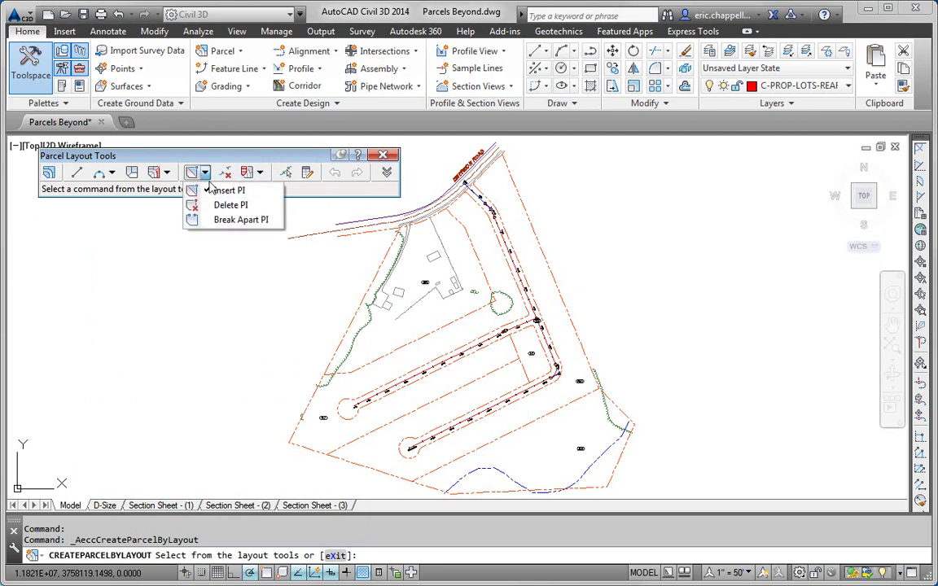
left_click(167, 173)
left_click(167, 172)
left_click(200, 186)
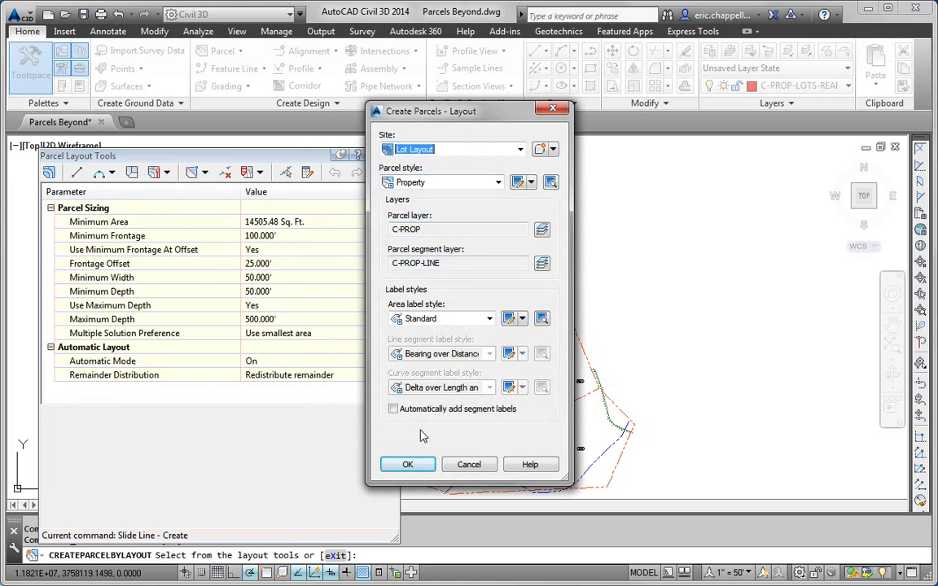
left_click(421, 320)
left_click(427, 330)
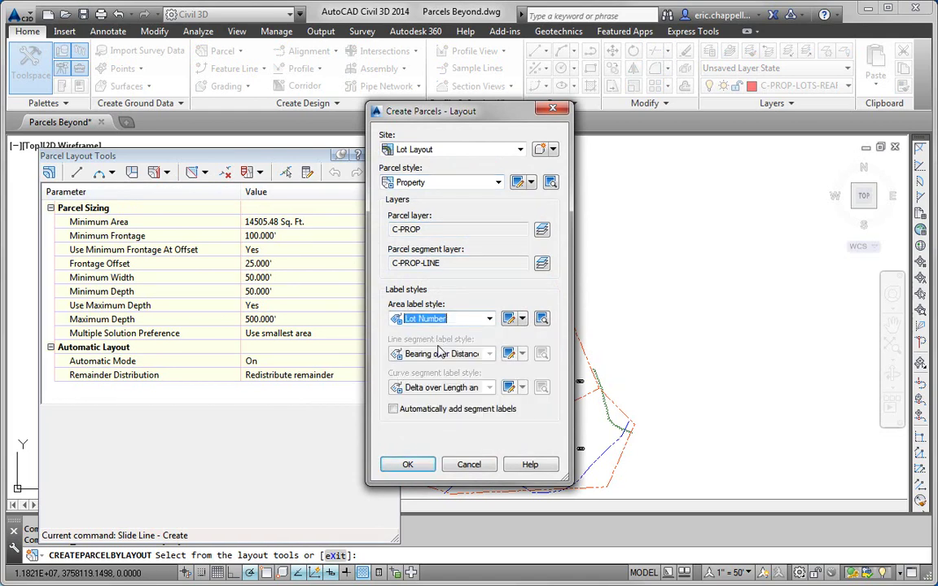
left_click(407, 468)
Select the parcel around the upper cul-de-sac for subdivision and start its frontage at the right-of-way endpoint on the west side near Emerson Road
middle_click_drag(468, 324, 640, 302)
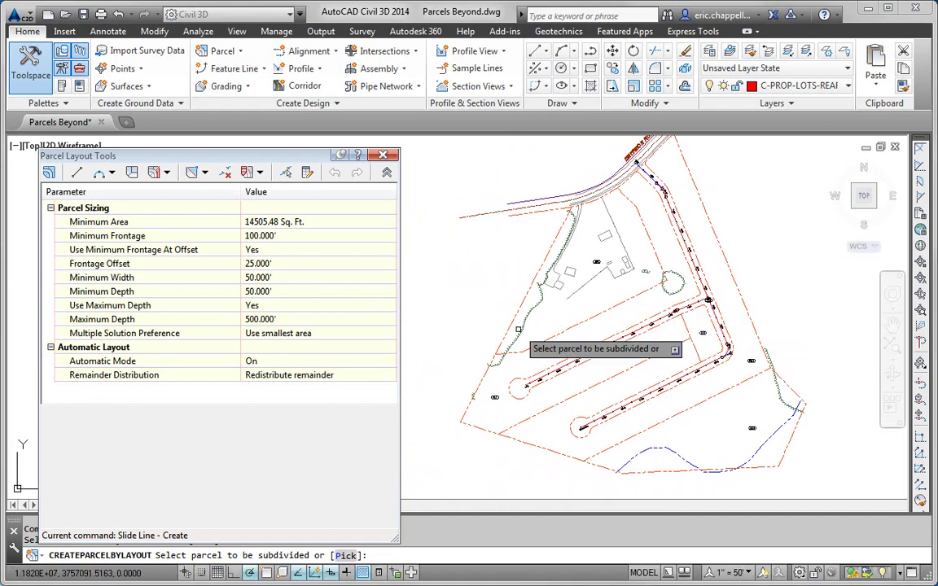
left_click(491, 394)
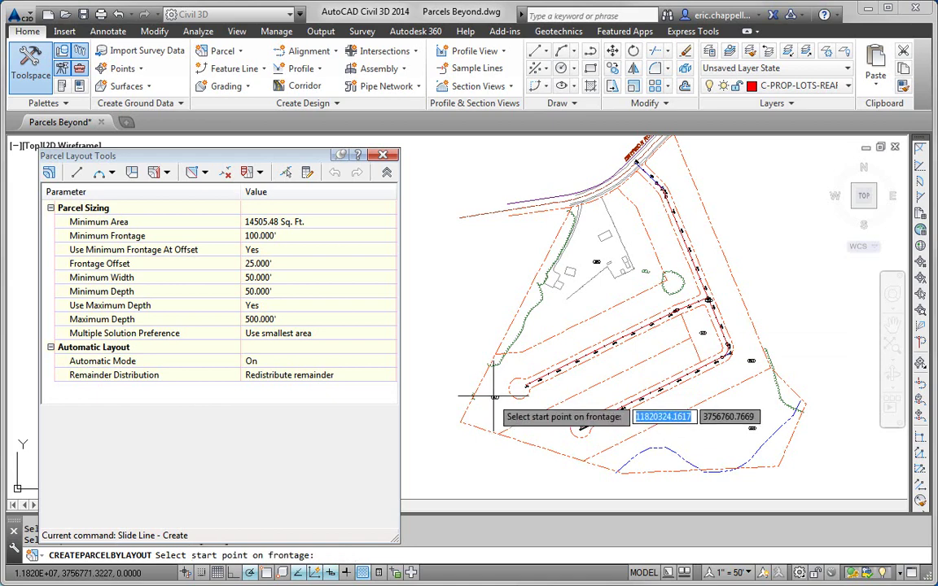
middle_click_drag(624, 197, 628, 209)
scroll(631, 208, "up", 5)
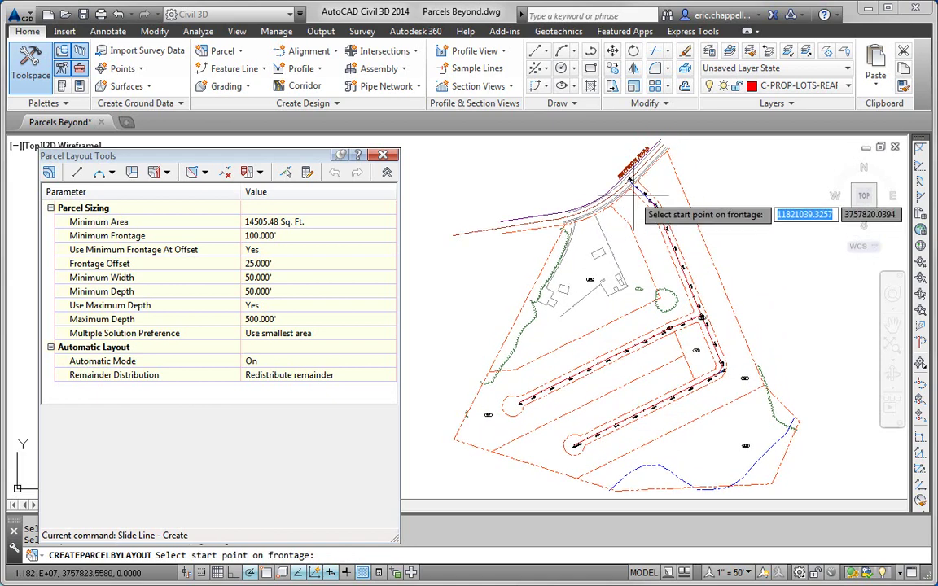
right_click(624, 226, "shift")
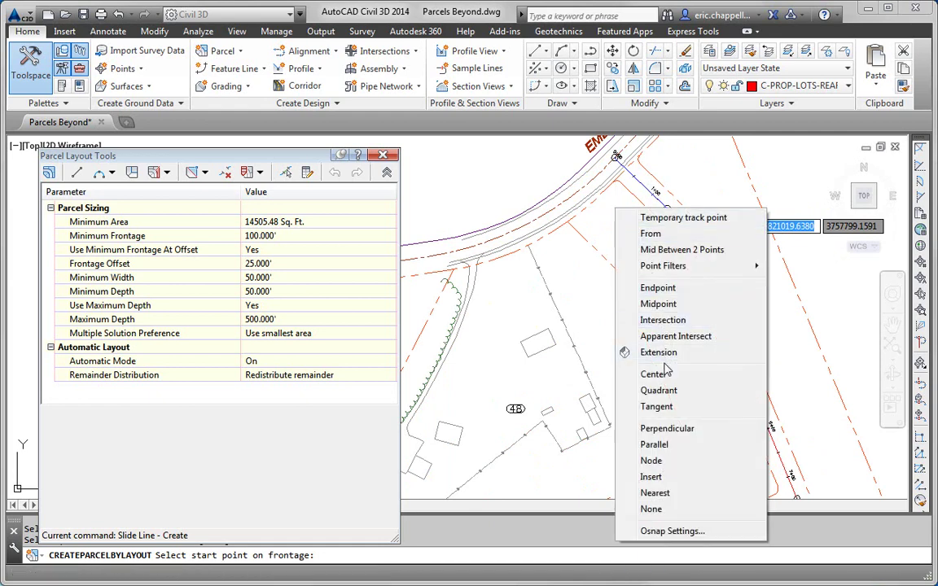
left_click(627, 287)
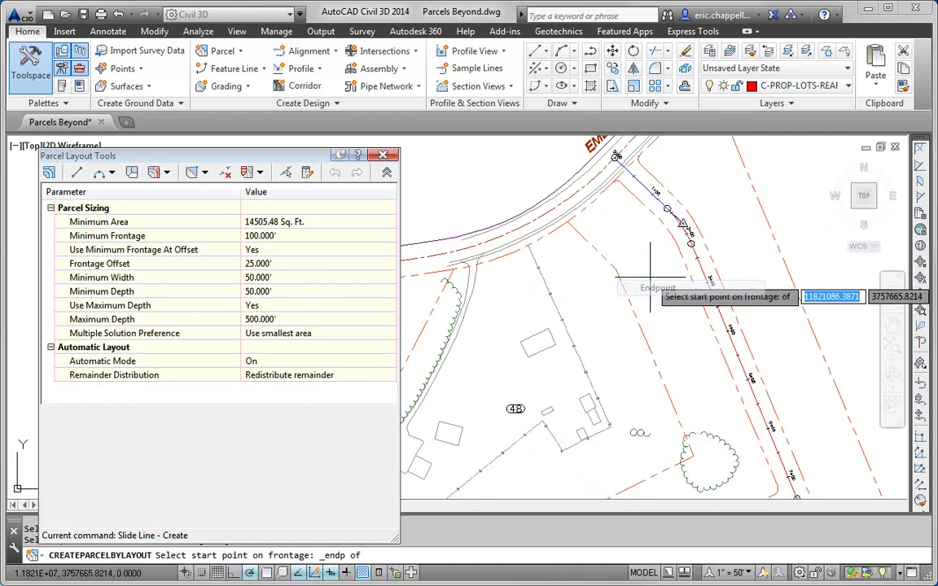
left_click(615, 156)
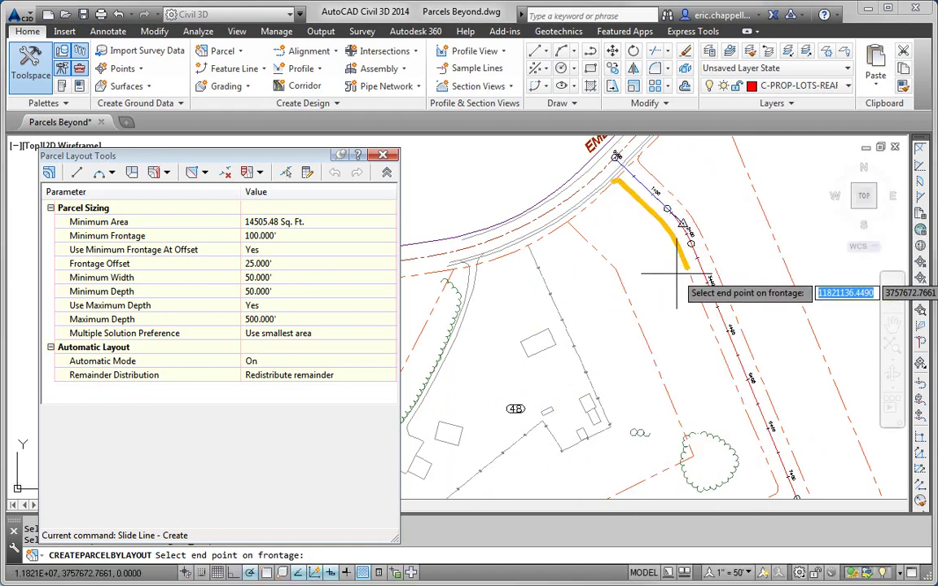
Trace the frontage along the right-of-way and around the upper cul-de-sac, ending at the endpoint where the adjoining corner parcel's lot line meets it
scroll(677, 273, "down", 2)
mouse_move(715, 338)
middle_mouse_down()
mouse_move(727, 225)
mouse_move(738, 213)
middle_mouse_up()
scroll(705, 307, "down", 2)
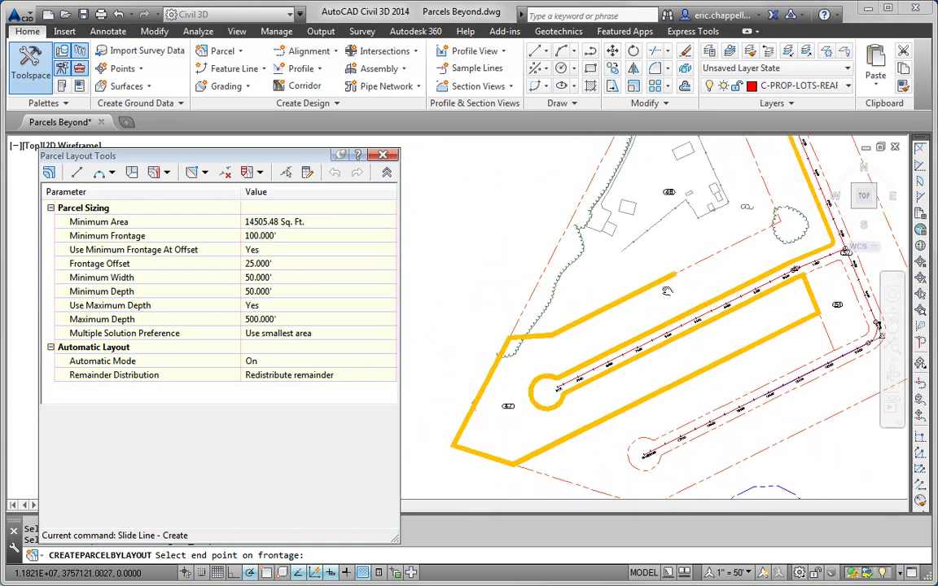
scroll(651, 351, "up", 2)
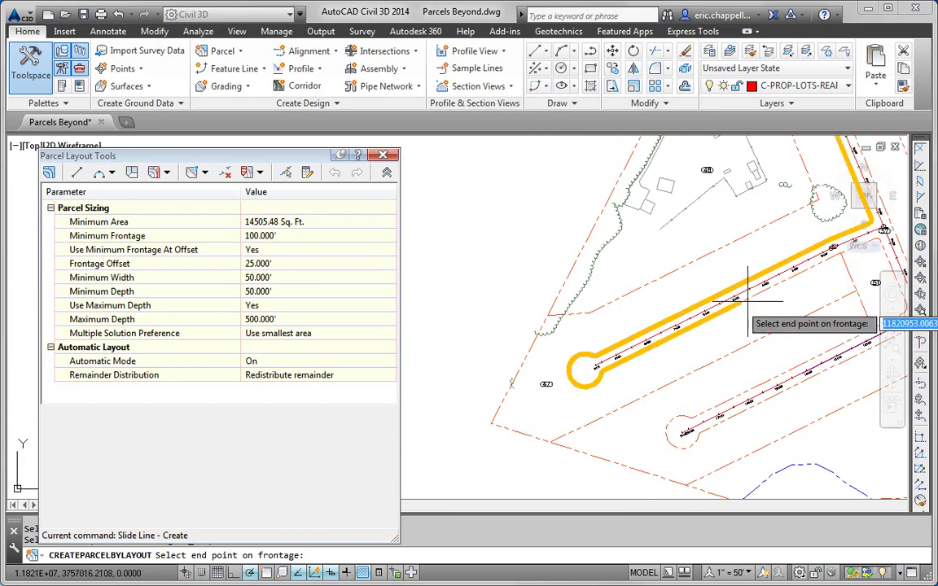
right_click(844, 258, "shift")
left_click(842, 335)
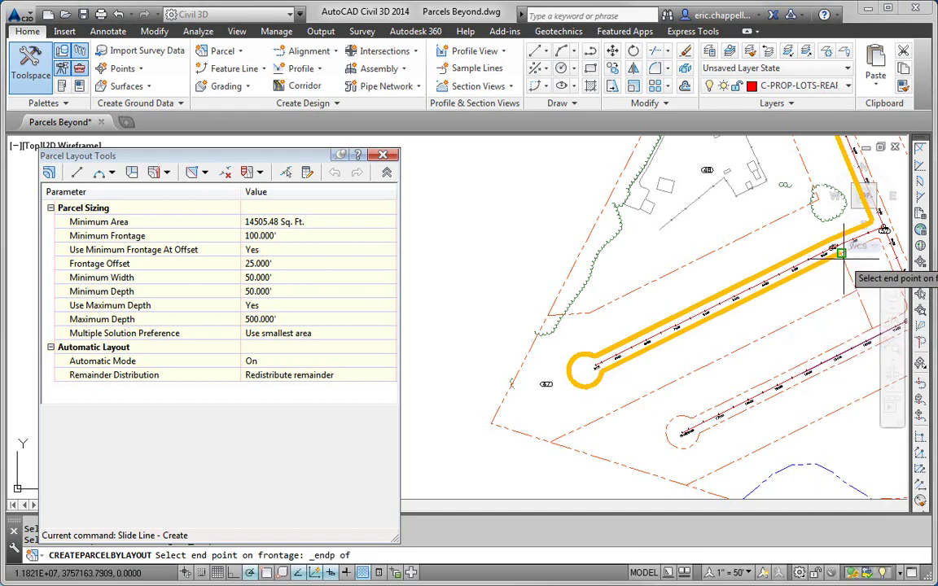
scroll(843, 258, "up", 3)
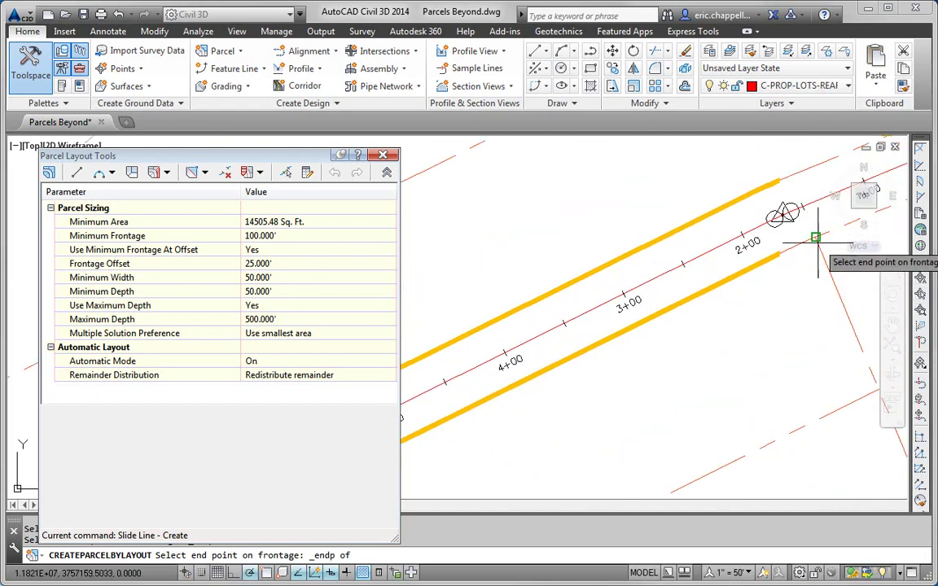
left_click(875, 293)
Confirm the lot line angle and accept the proposed lots around the upper cul-de-sac
scroll(796, 301, "down", 3)
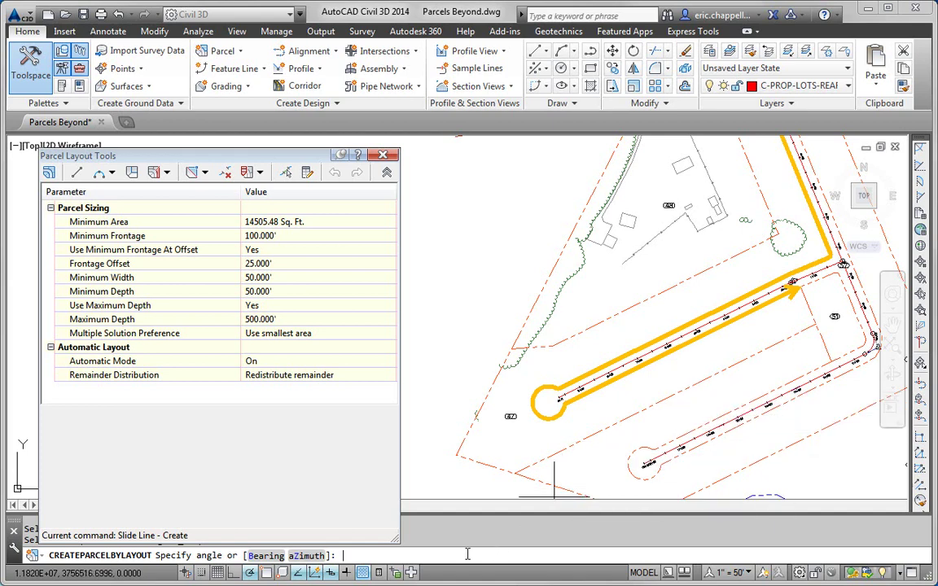
key("Return")
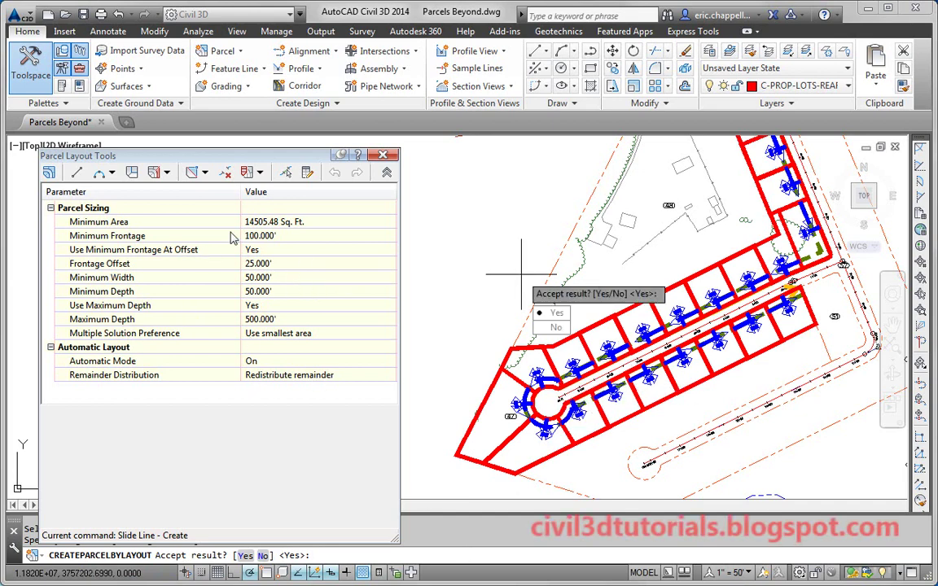
left_click(557, 315)
scroll(508, 333, "down", 5)
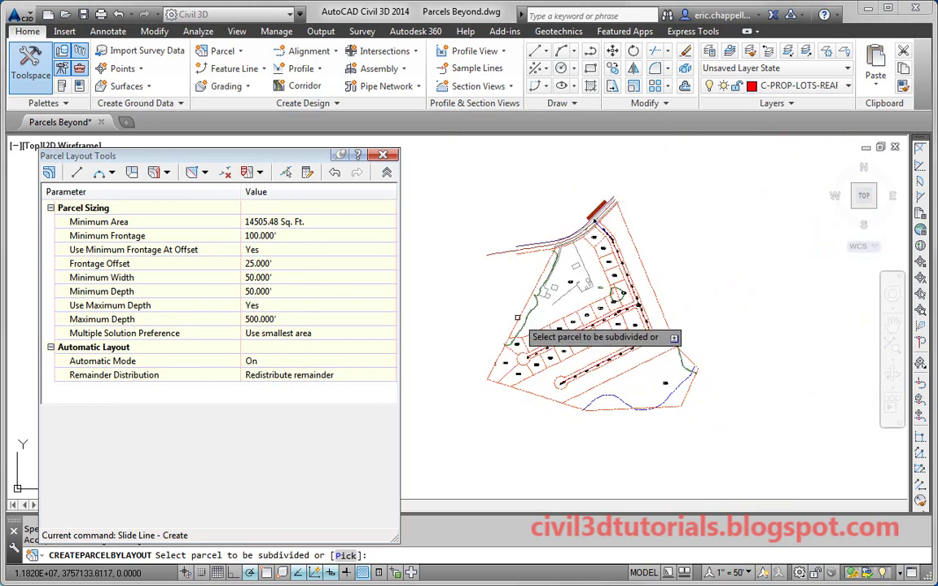
Select the parcel east of Jordan Court for subdivision and start its frontage at the right-of-way endpoint on the east side near Emerson Road
scroll(597, 296, "up", 5)
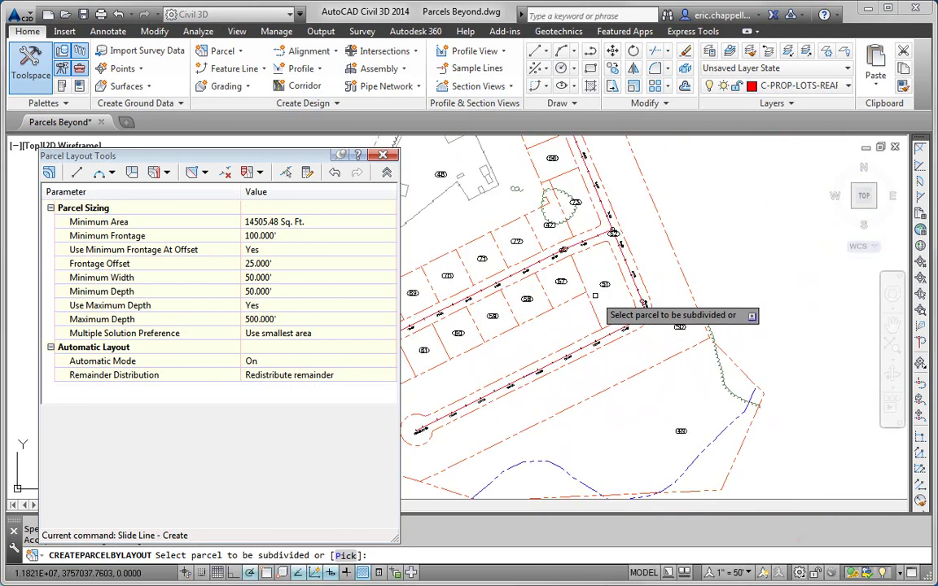
scroll(625, 323, "down", 5)
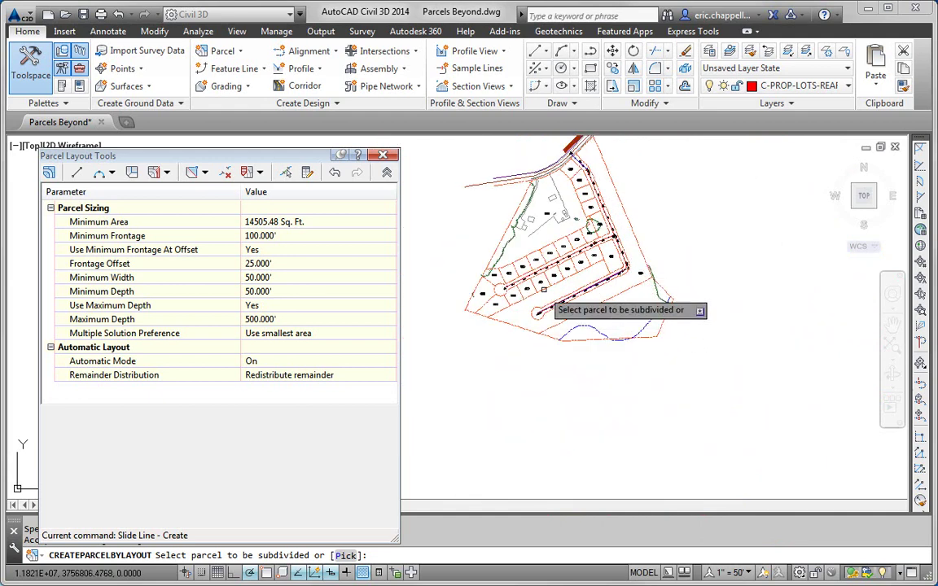
left_click(640, 272)
middle_click_drag(633, 222, 662, 310)
scroll(632, 239, "up", 6)
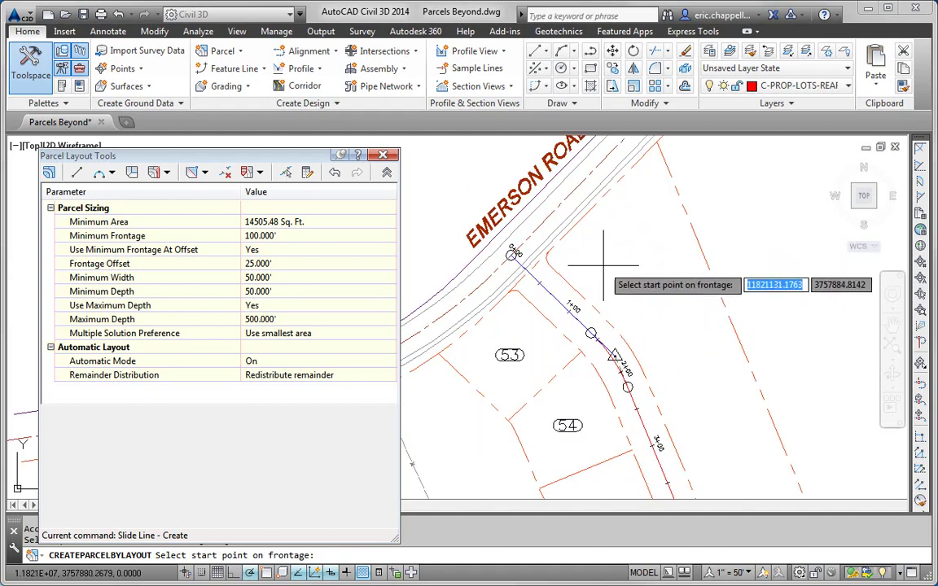
scroll(660, 322, "down", 4)
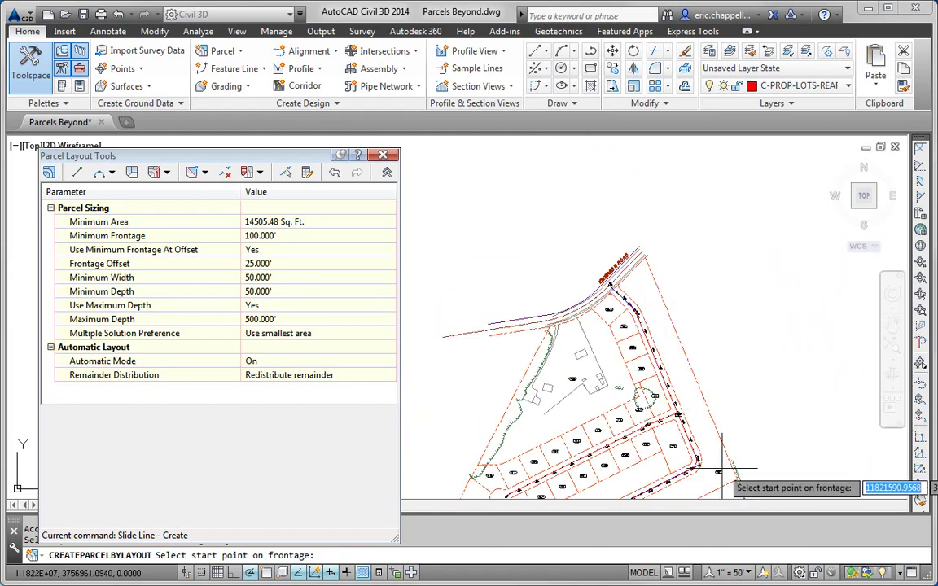
scroll(626, 287, "up", 5)
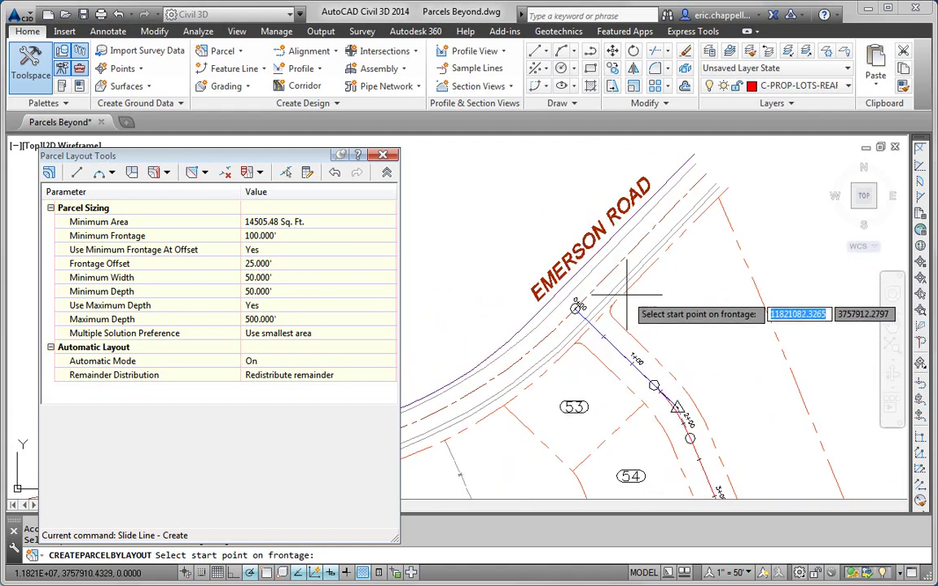
right_click(668, 291, "shift")
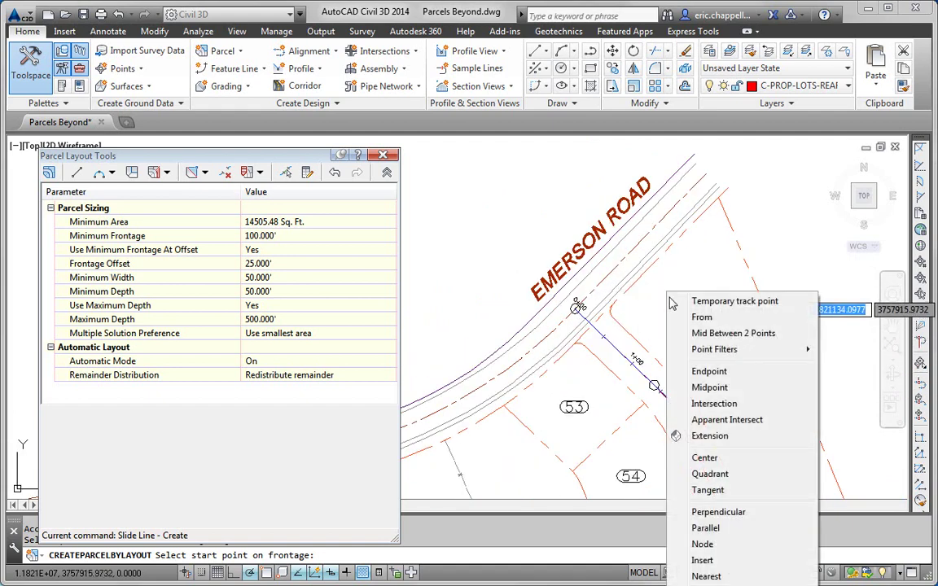
left_click(718, 375)
left_click(614, 308)
Trace the frontage around the lower cul-de-sac to the endpoint at parcel 51's lot line and generate the lot layout preview
middle_click_drag(675, 403, 633, 218)
scroll(634, 218, "down", 5)
middle_click_drag(703, 380, 769, 254)
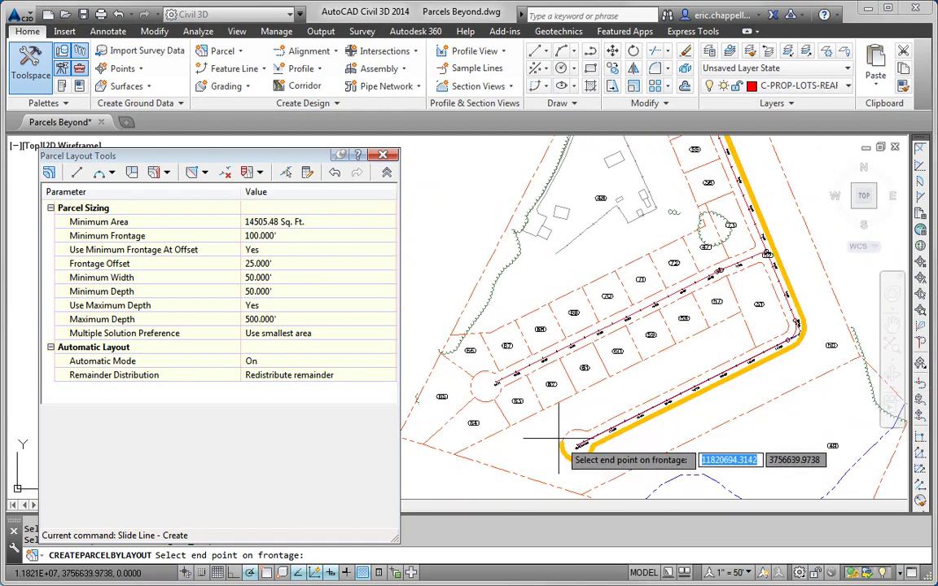
scroll(722, 350, "up", 6)
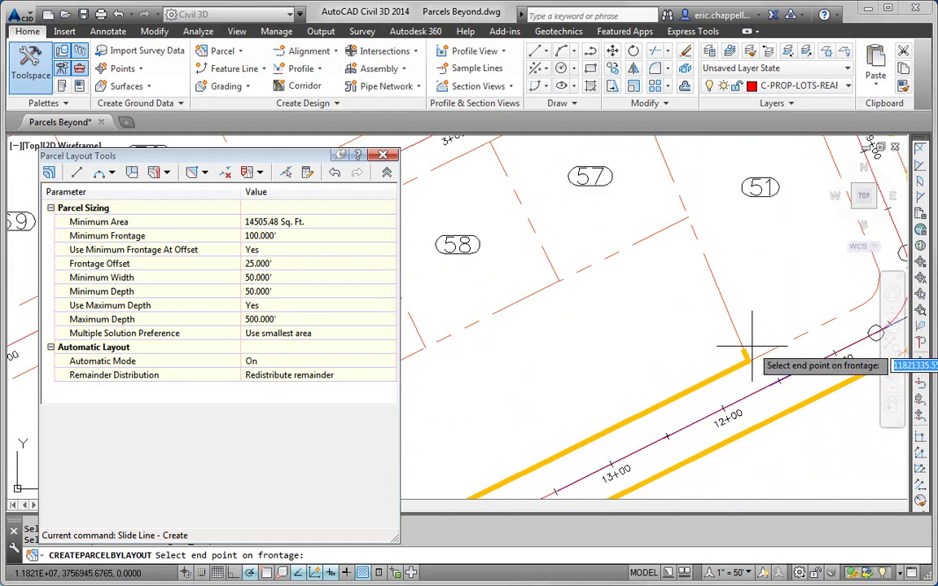
right_click(750, 346, "shift")
left_click(793, 98)
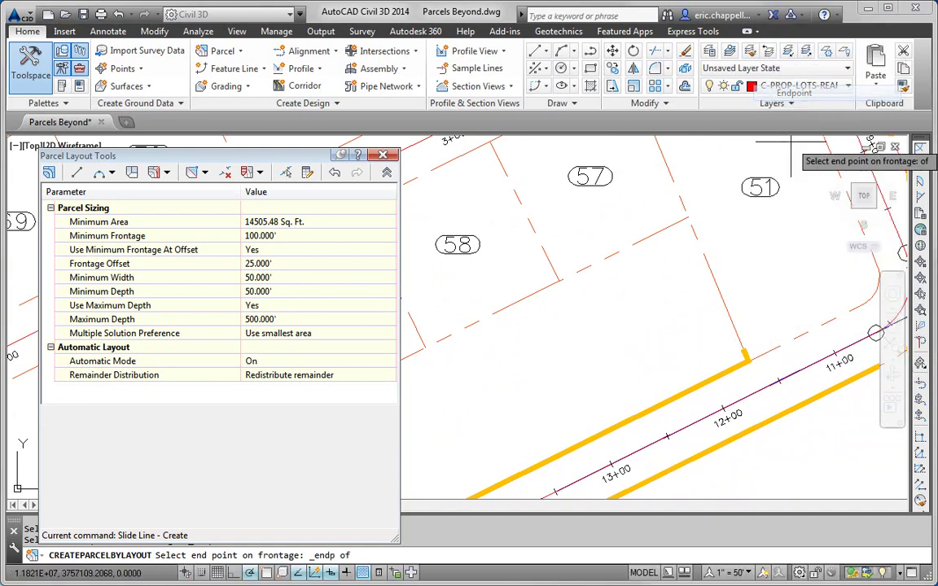
left_click(745, 361)
left_click(742, 363)
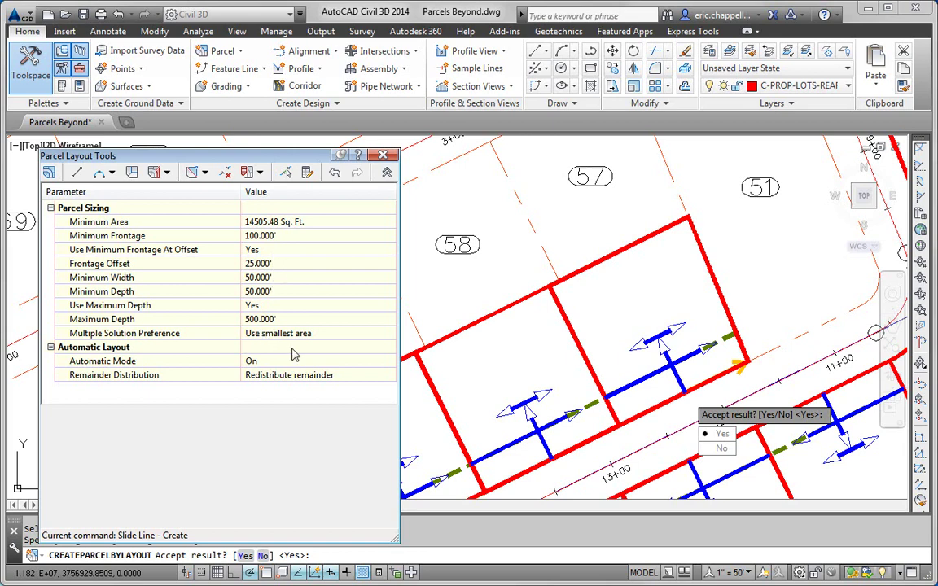
Set the remainder distribution to Create parcel from remainder and accept the proposed lots
left_click(312, 377)
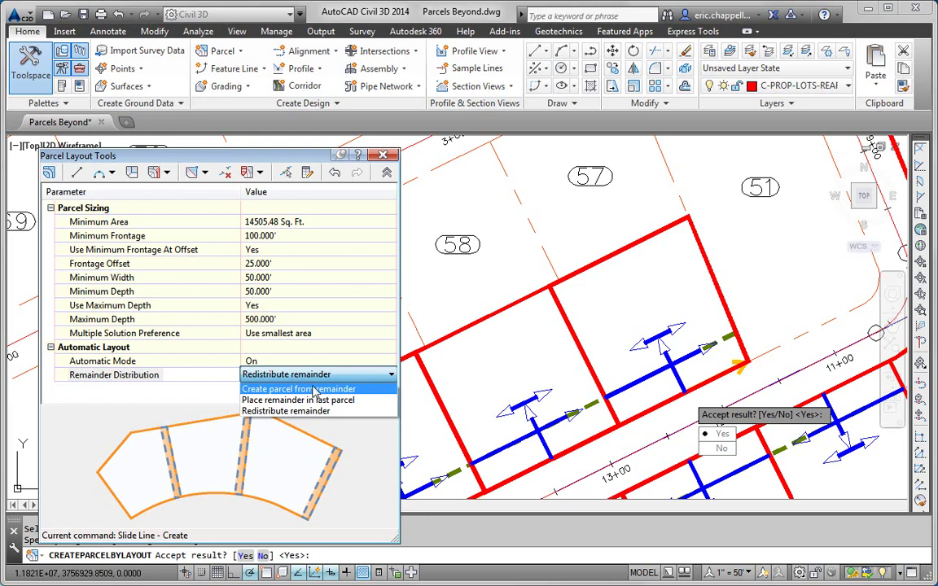
left_click(313, 389)
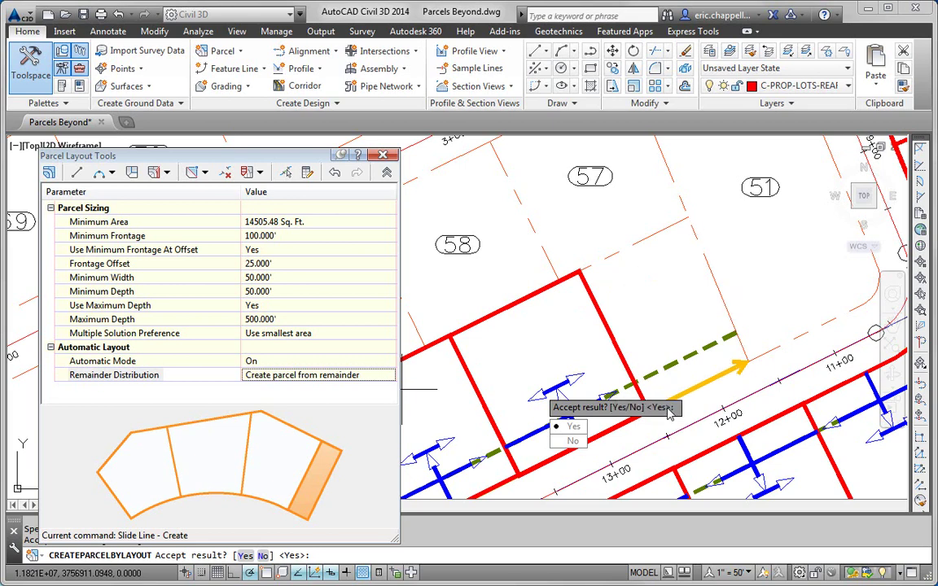
left_click(573, 427)
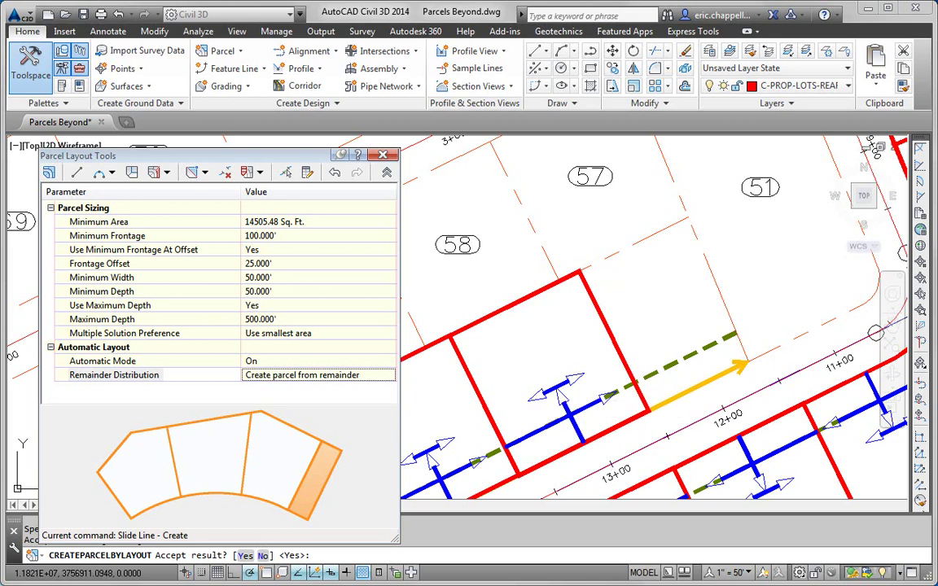
scroll(732, 316, "down", 5)
middle_click_drag(733, 307, 682, 367)
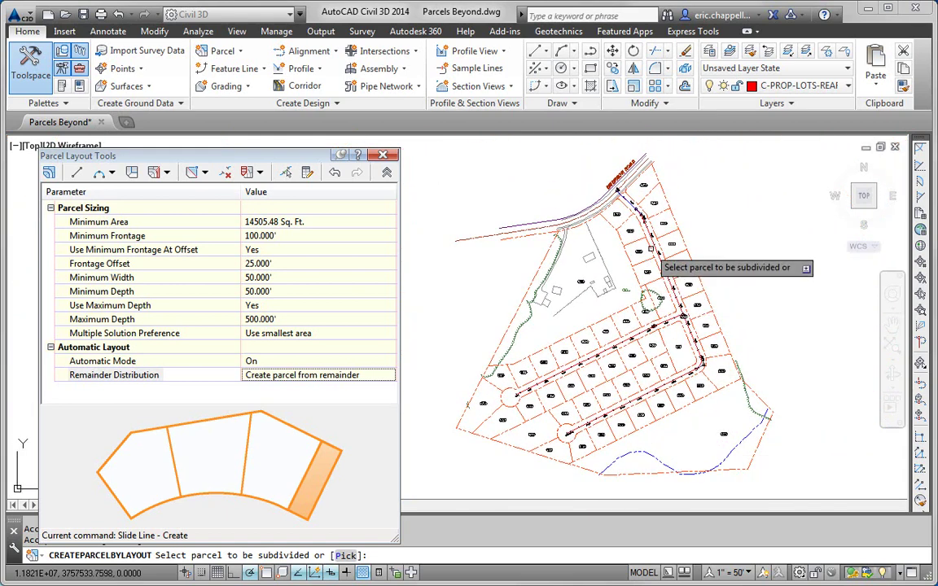
Split parcel 51 using Free Form Create, with a perpendicular lot line from the midpoint of its frontage on Jordan Court
scroll(691, 366, "up", 5)
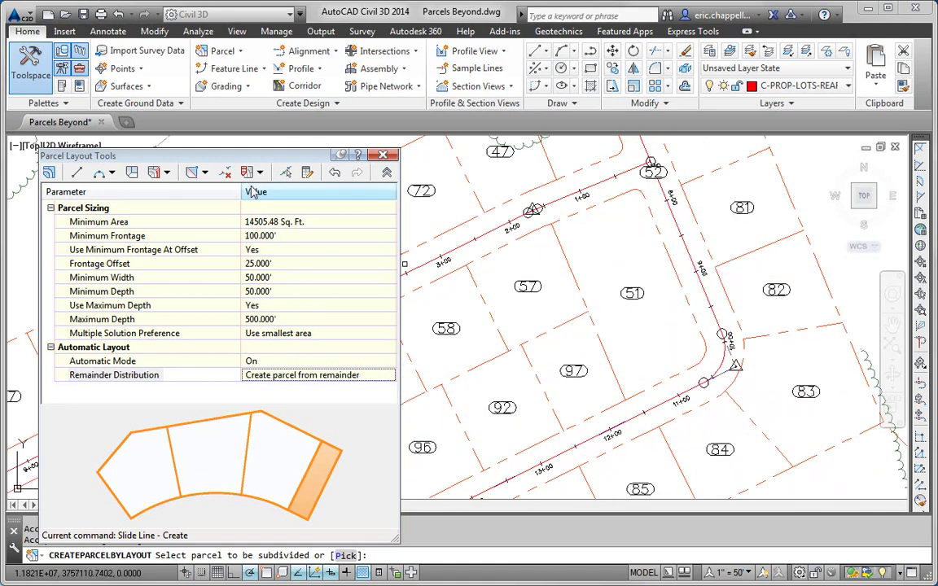
left_click(168, 173)
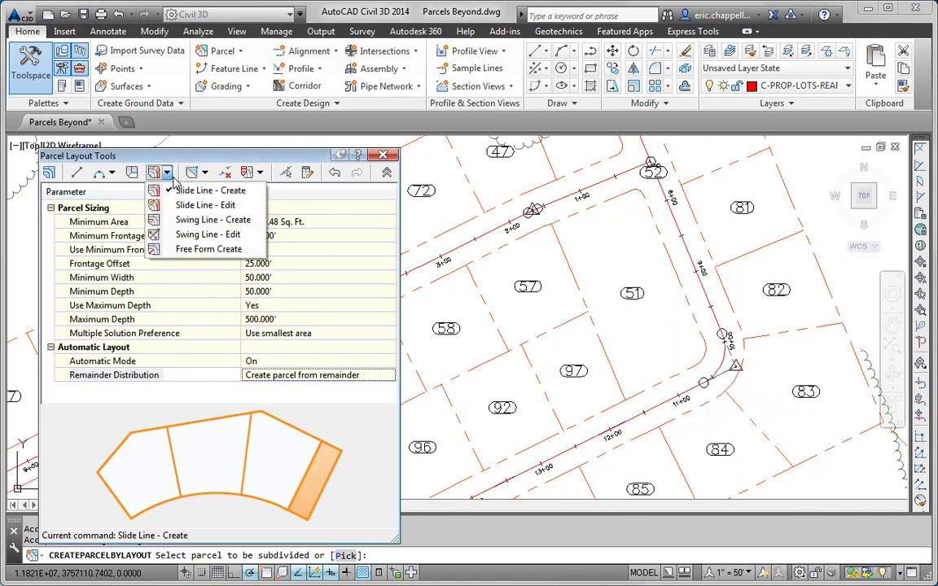
left_click(210, 252)
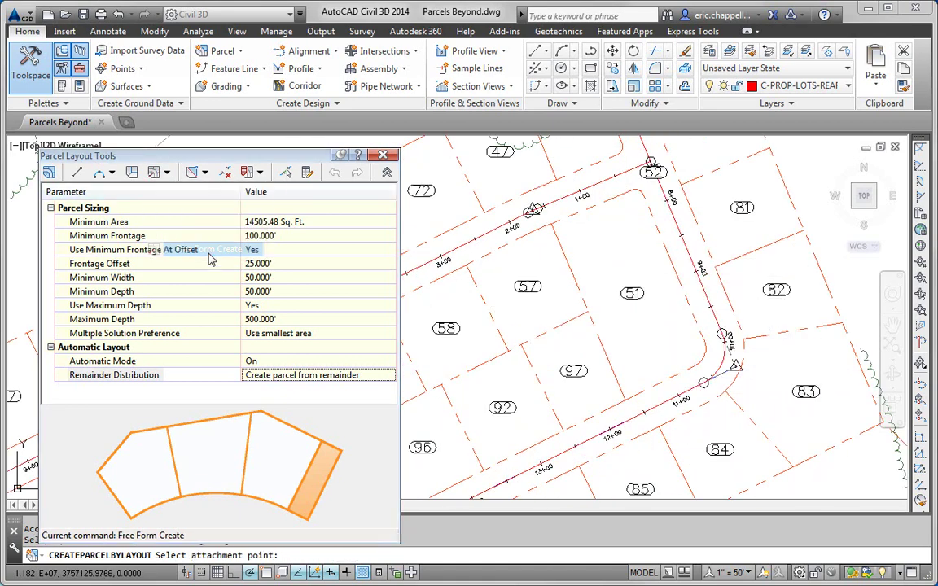
right_click(674, 278, "shift")
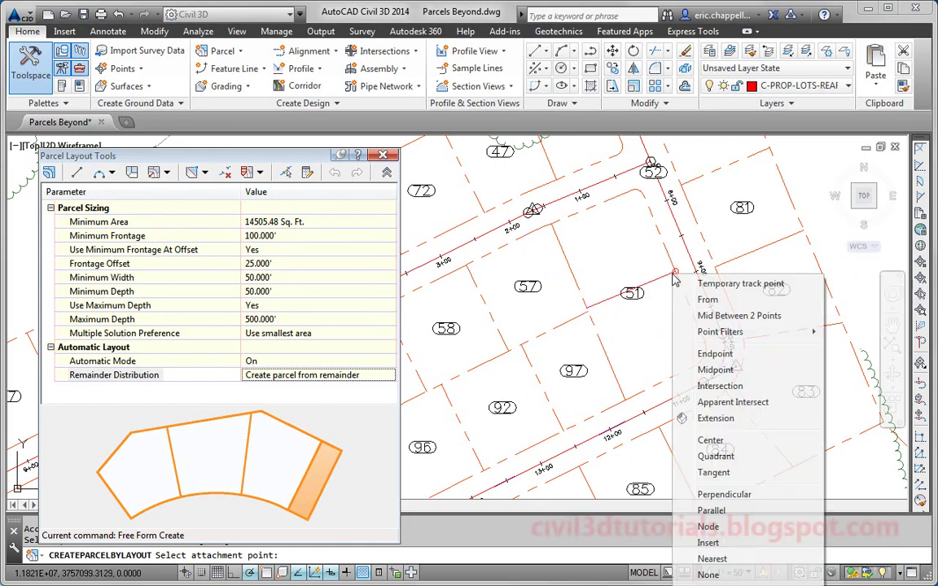
left_click(715, 370)
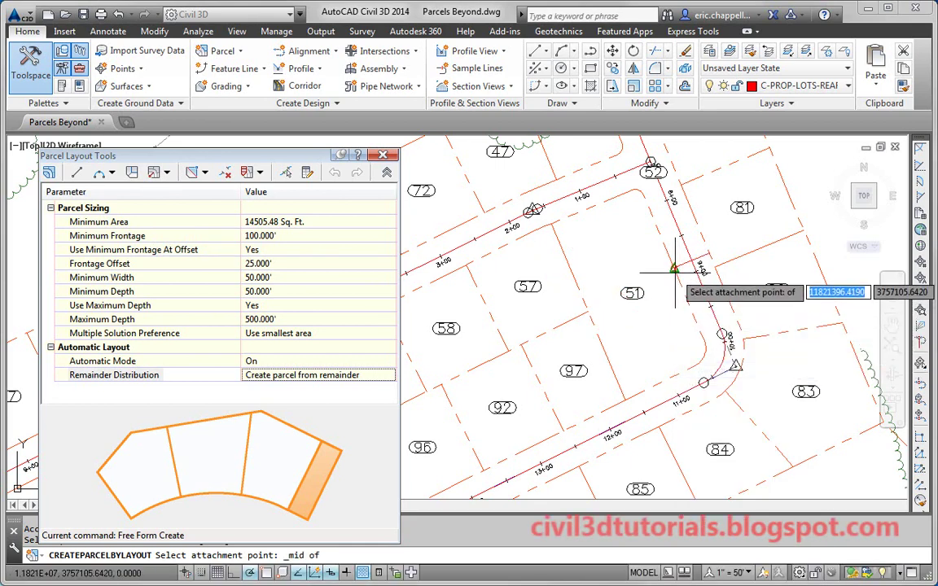
left_click(670, 277)
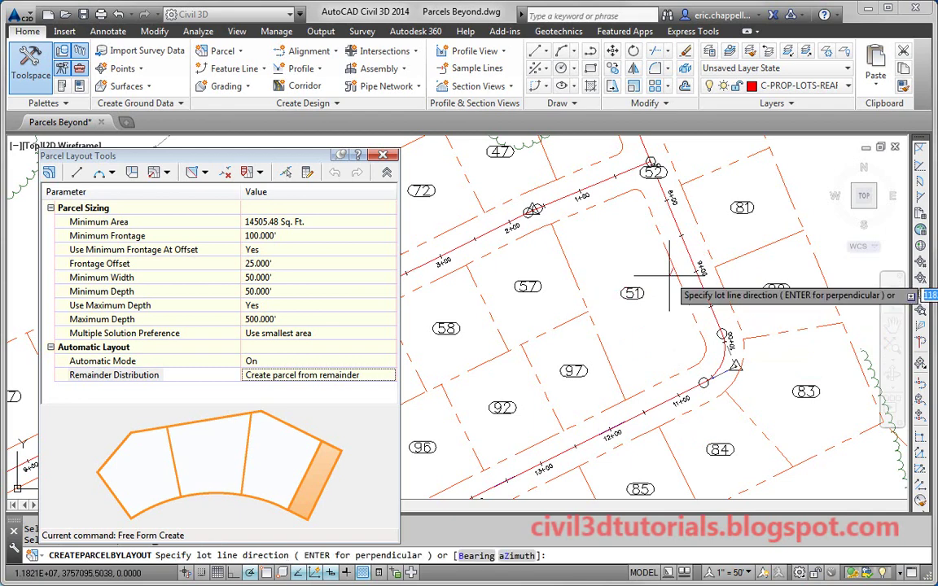
key("Return")
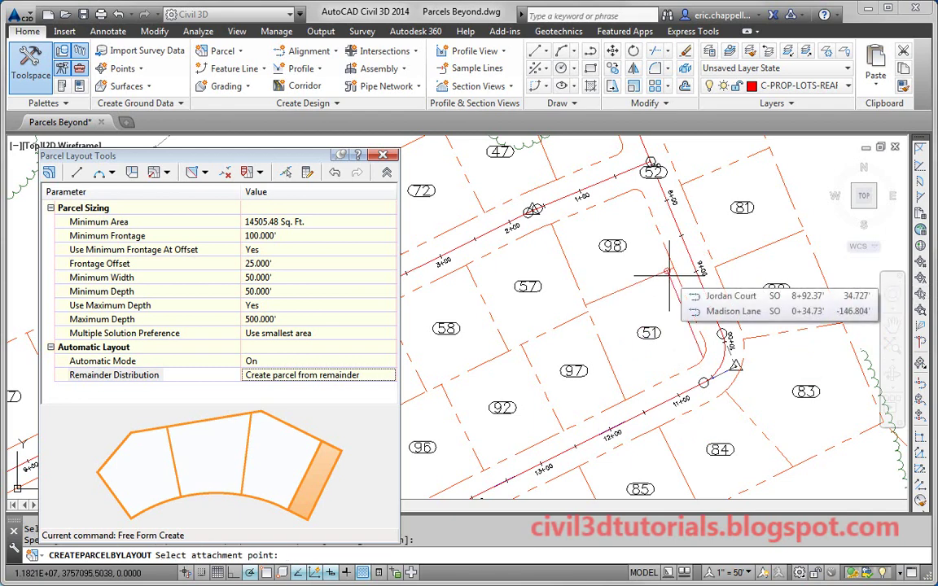
key("Escape")
scroll(670, 277, "down", 3)
scroll(621, 310, "down", 2)
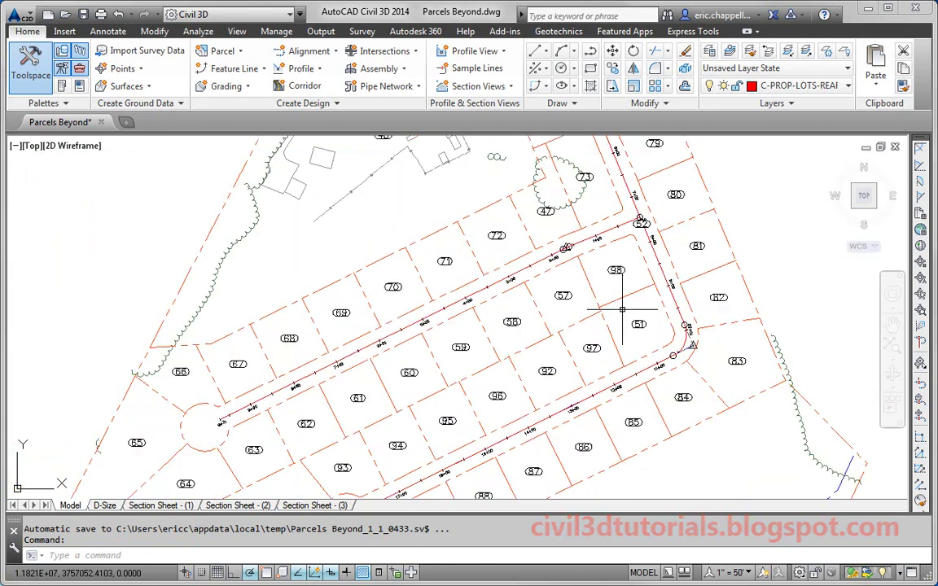
scroll(621, 309, "down", 2)
scroll(598, 337, "down", 2)
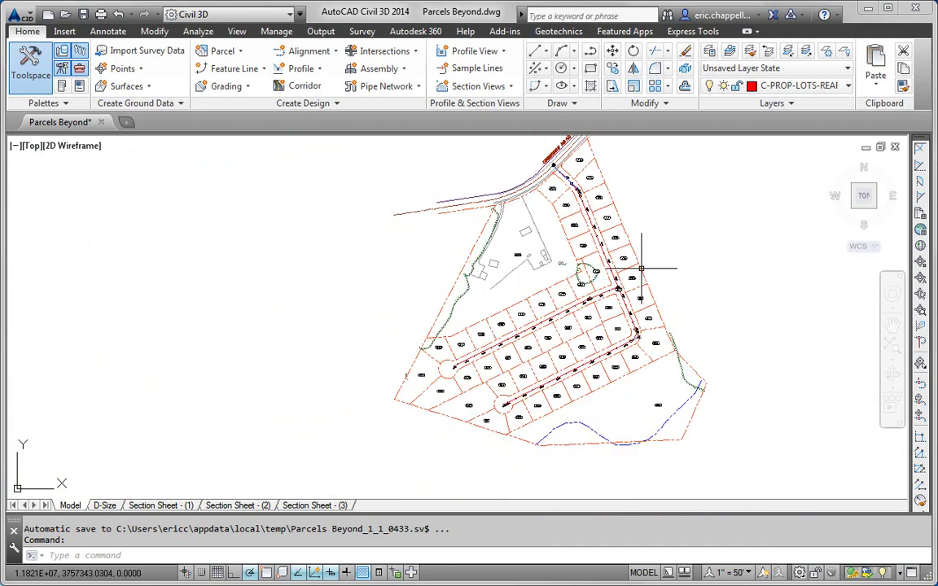
mouse_move(592, 325)
middle_mouse_down()
mouse_move(674, 271)
mouse_move(651, 282)
middle_mouse_up()
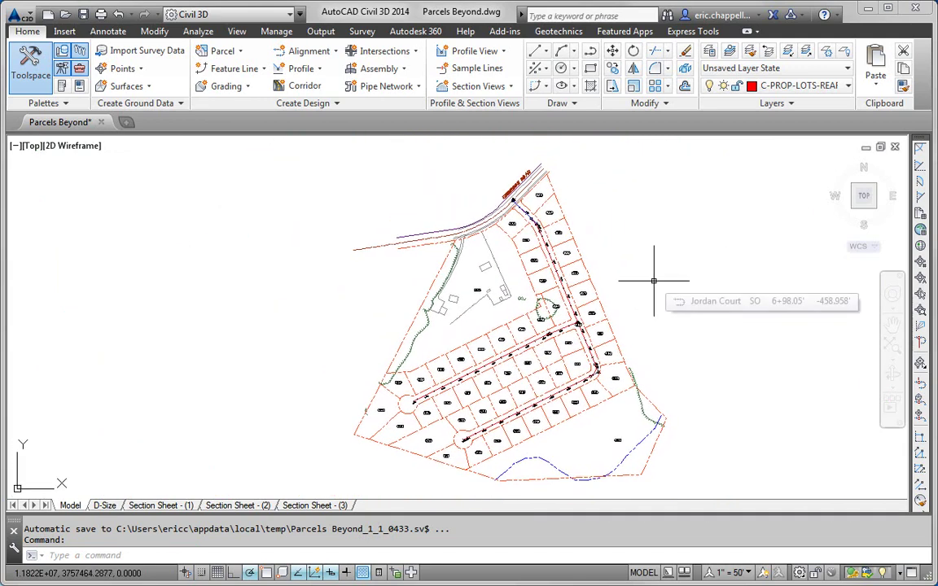